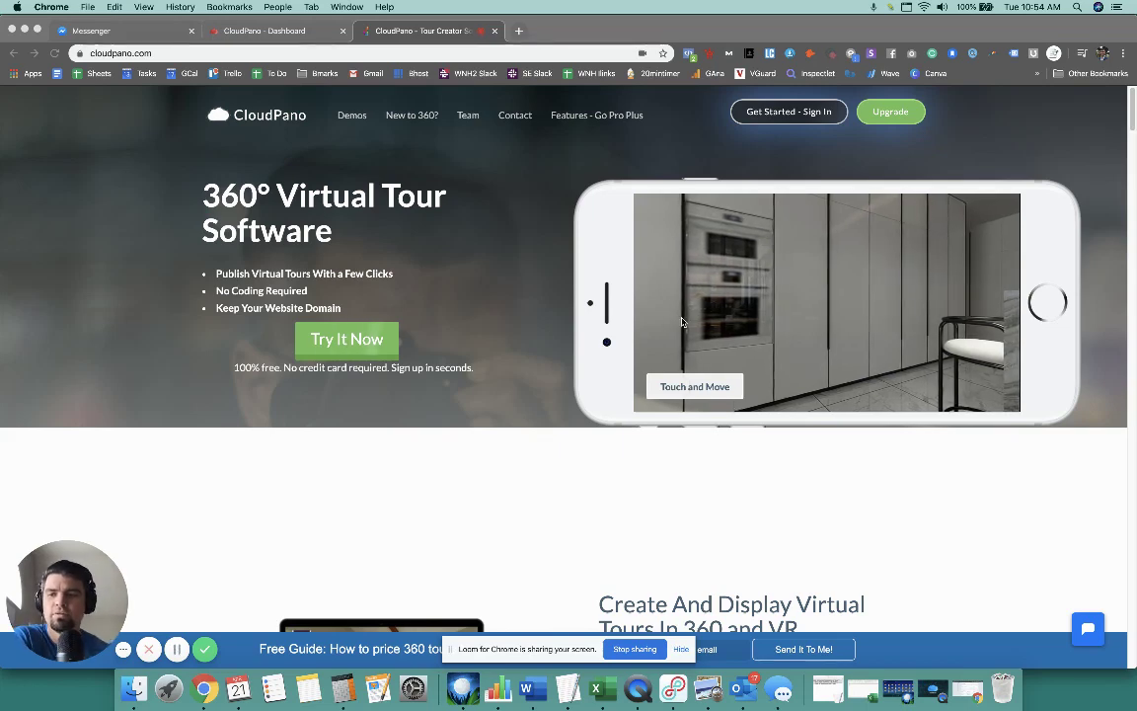
# Skip tour creation via Go to Dashboard and open the Clone of Example Tour in the editor
pyautogui.scroll(-10, 533, 291)
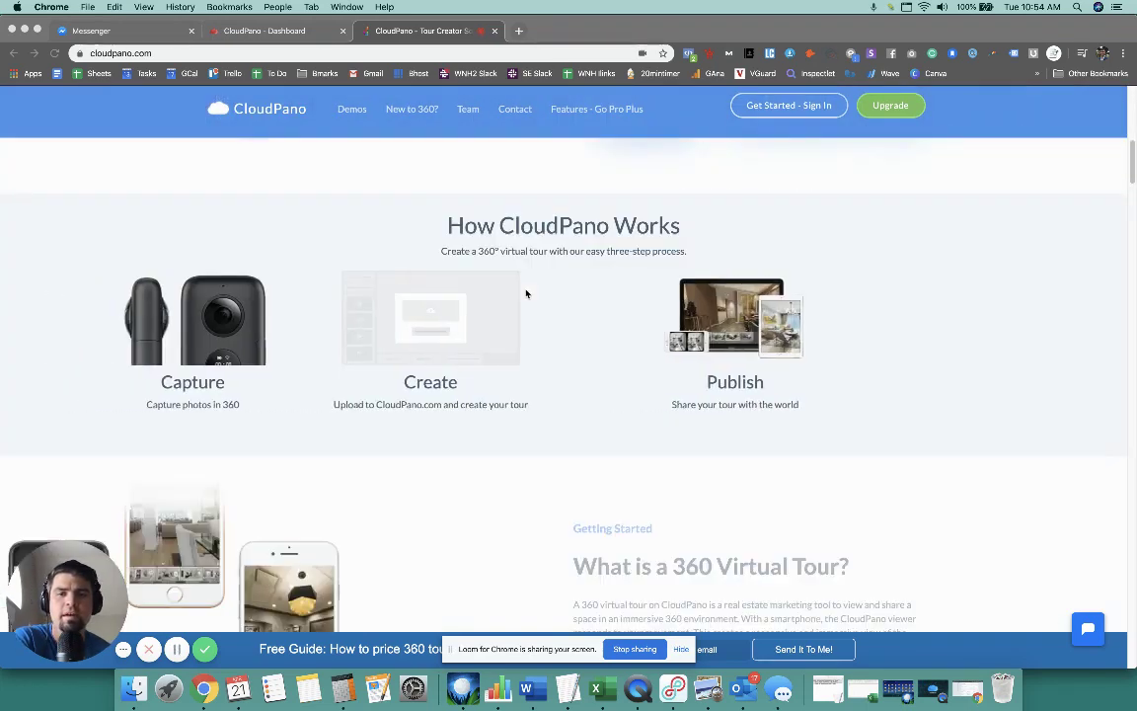
pyautogui.scroll(10, 525, 293)
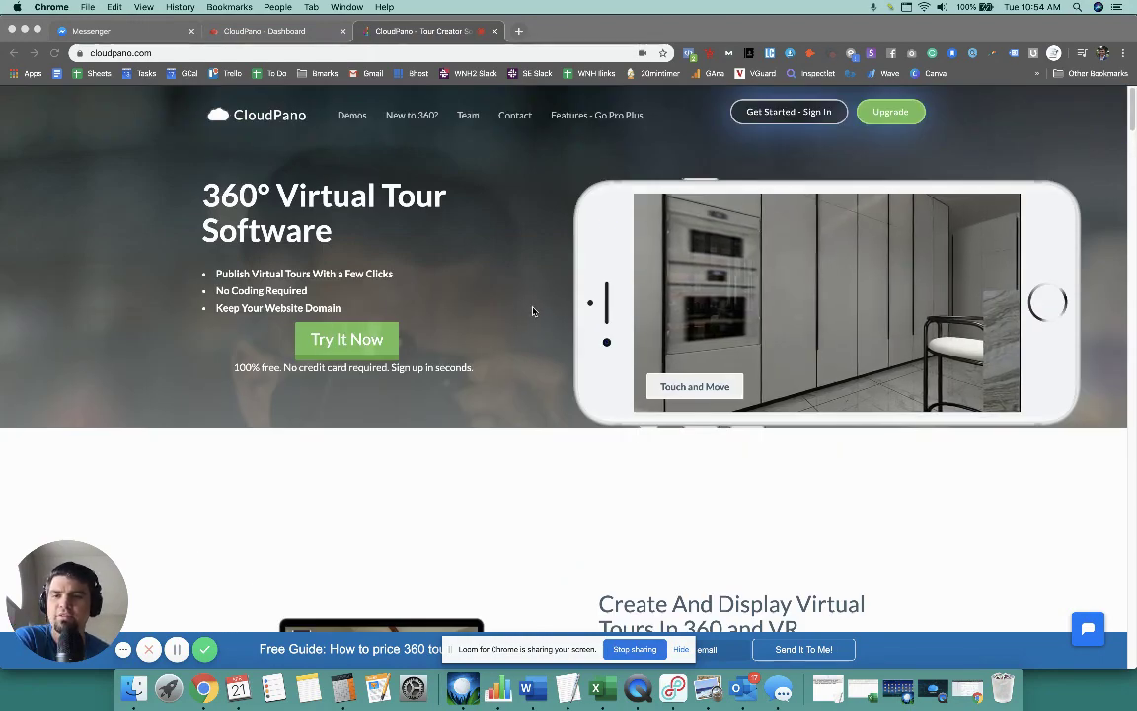
pyautogui.scroll(-10, 533, 311)
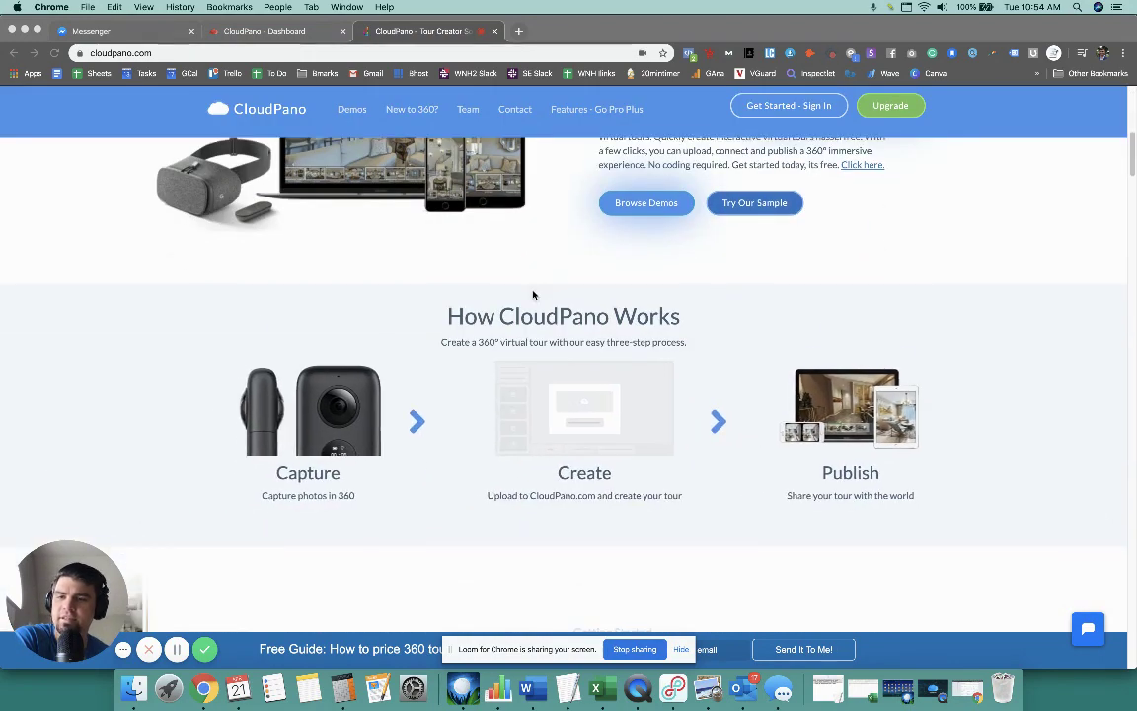
pyautogui.scroll(10, 533, 295)
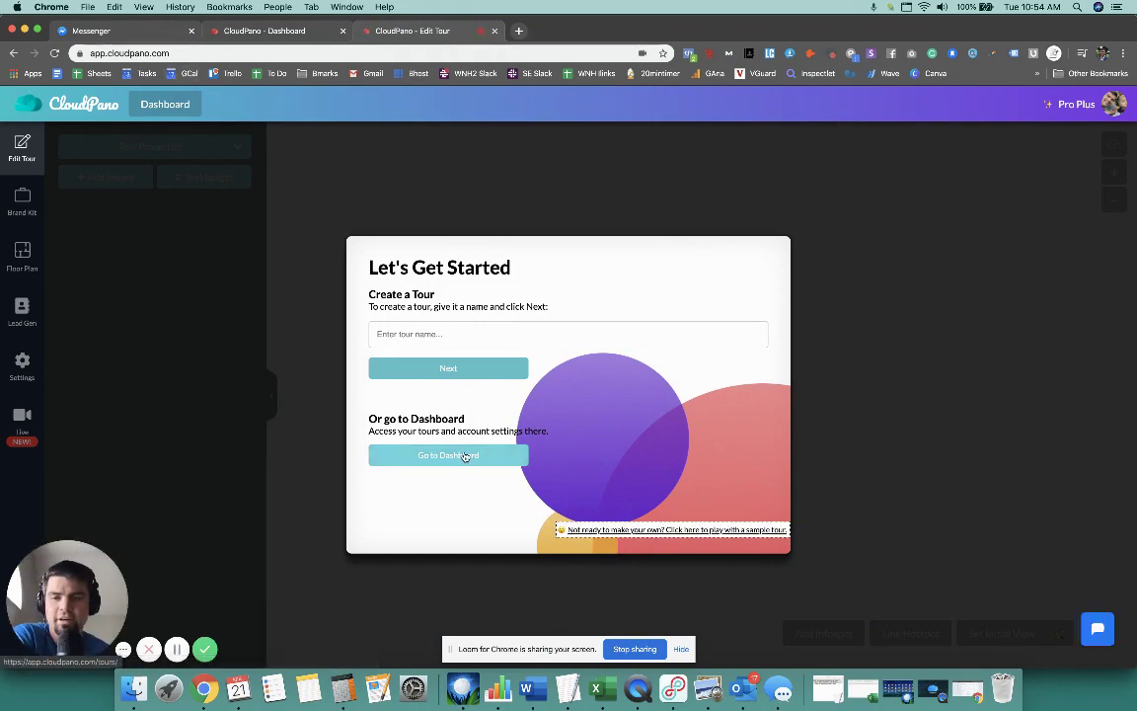
pyautogui.click(465, 456)
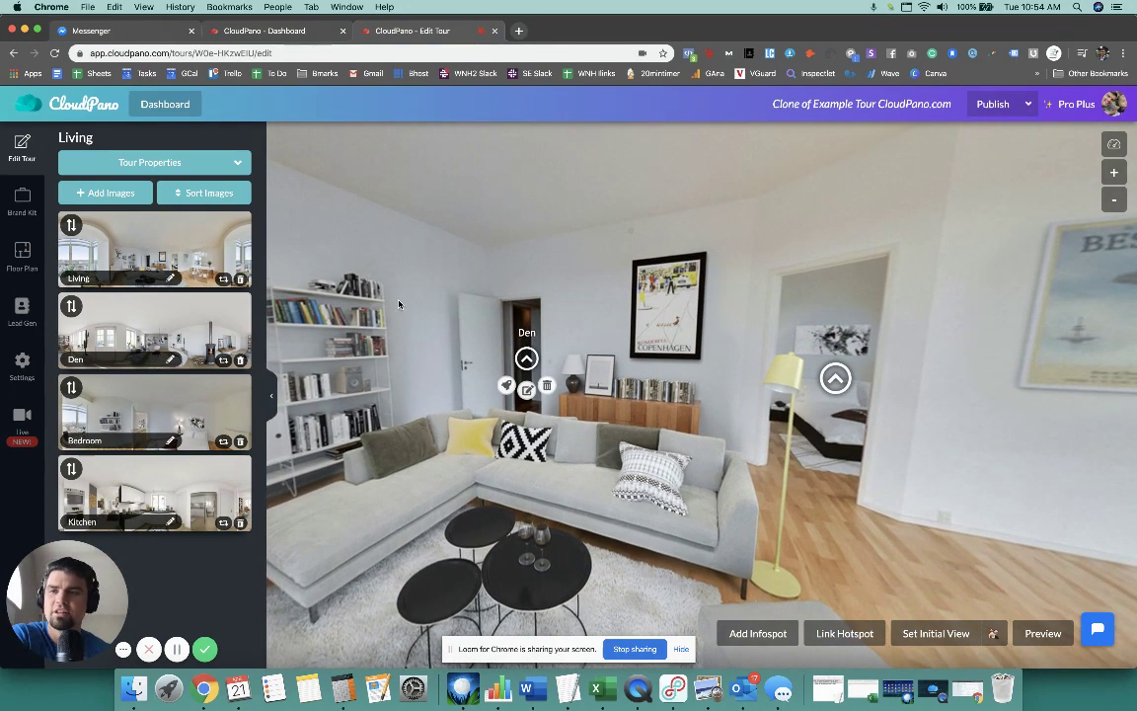
# Browse the Brand Kit, floor plan, Lead Gen and Settings panels, ending on Live Video Chat
pyautogui.click(20, 192)
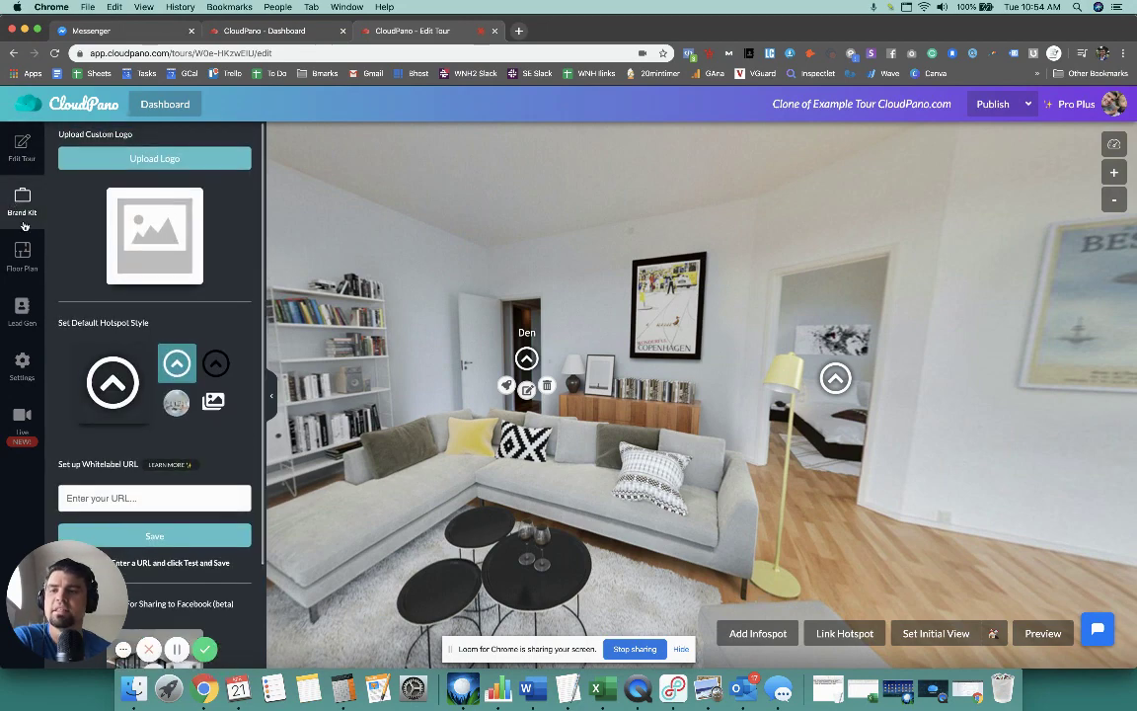
pyautogui.click(22, 255)
pyautogui.click(22, 307)
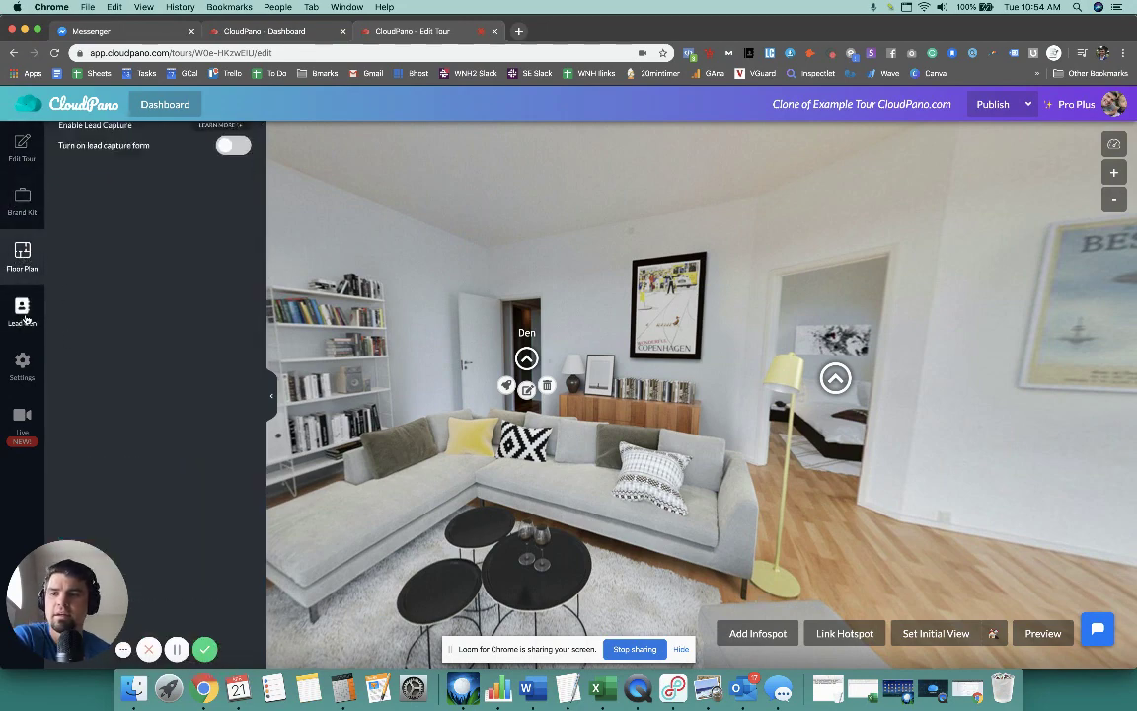
pyautogui.click(19, 379)
pyautogui.click(25, 430)
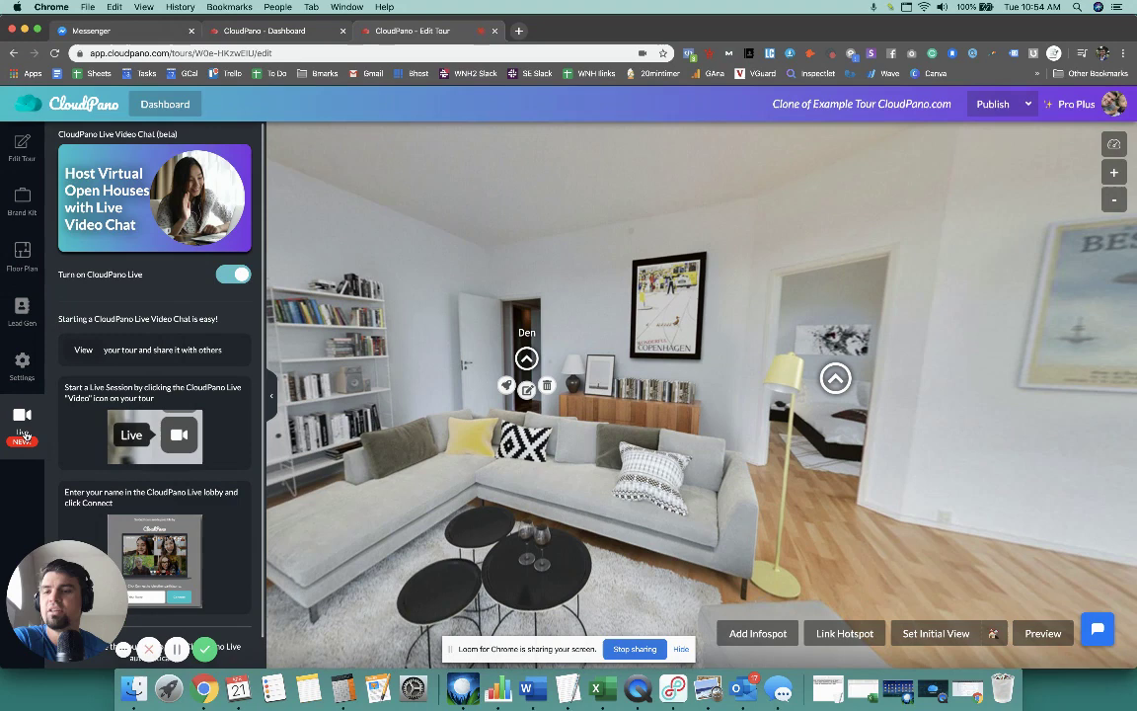
pyautogui.moveTo(67, 603)
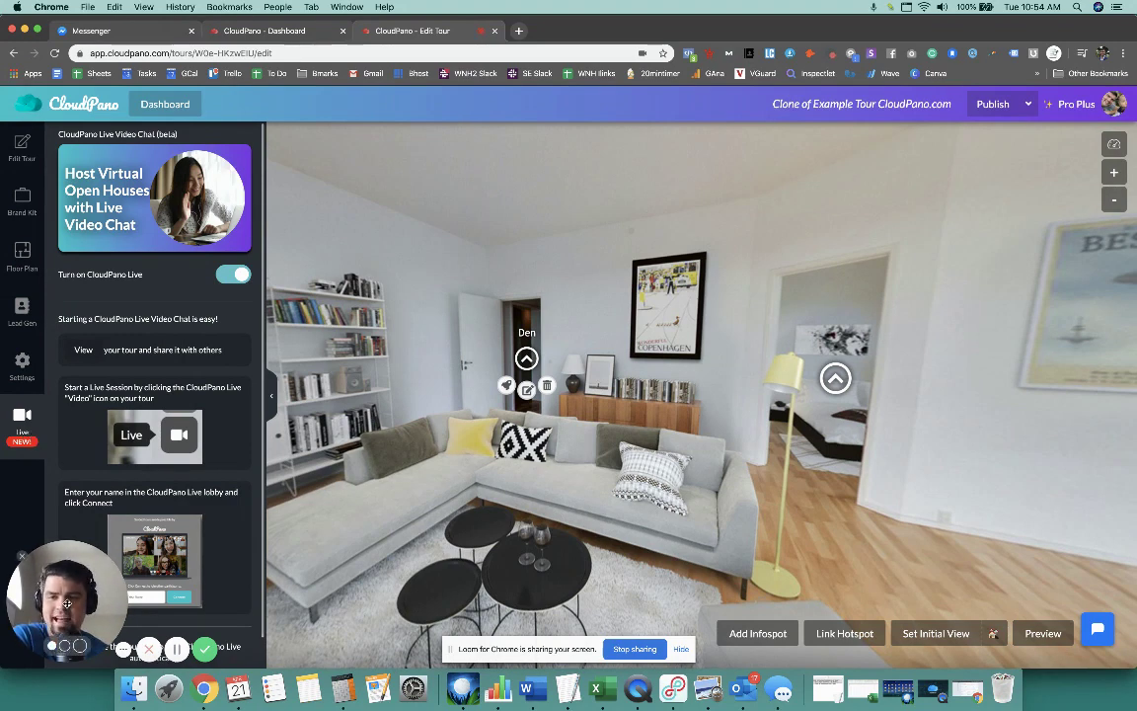
pyautogui.moveTo(68, 603); pyautogui.dragTo(935, 495)
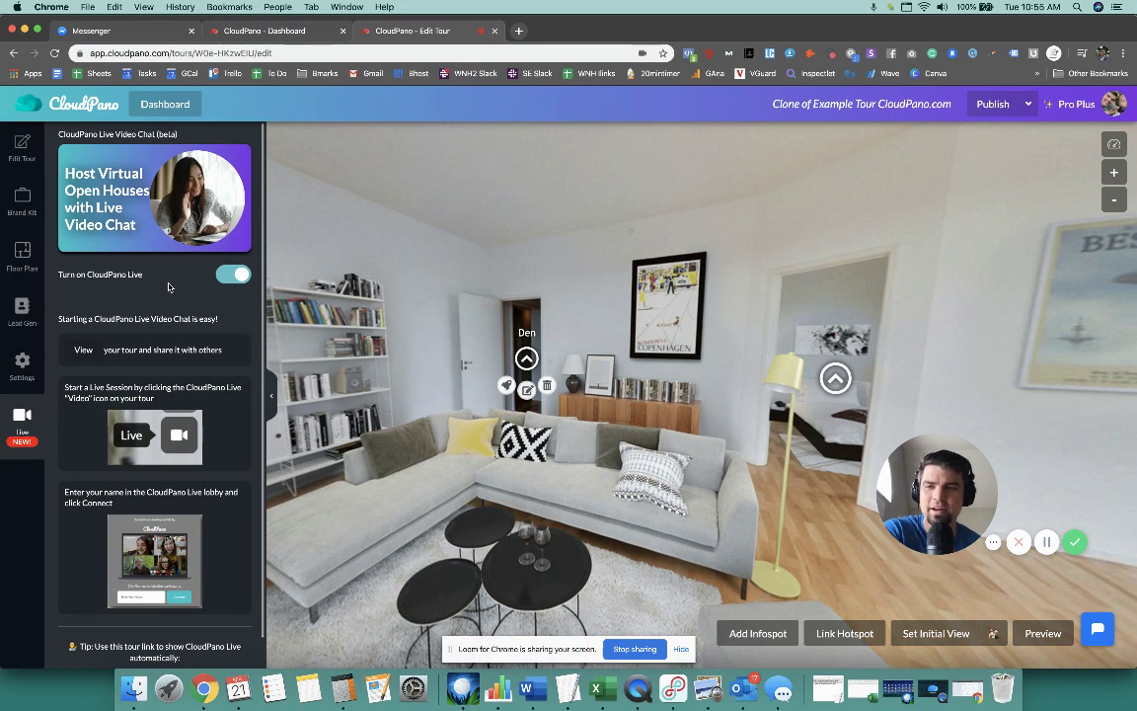
# Toggle Turn on CloudPano Live off and on twice, leave it on, and scroll to the tip link
pyautogui.click(233, 276)
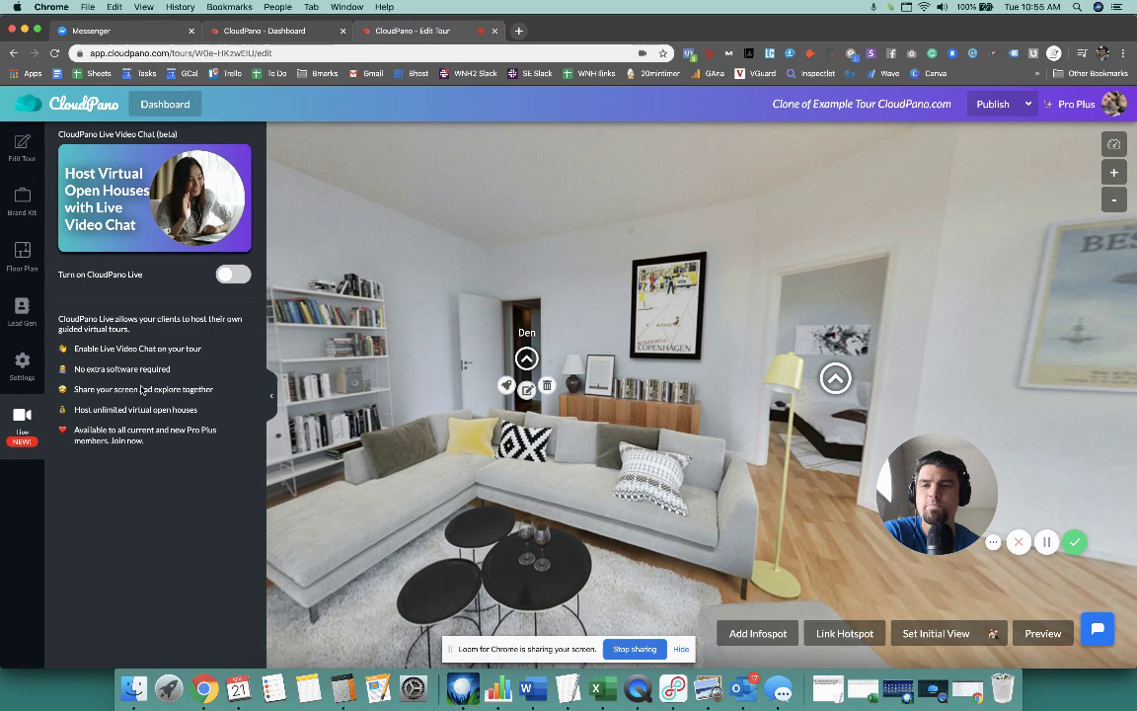
pyautogui.click(230, 275)
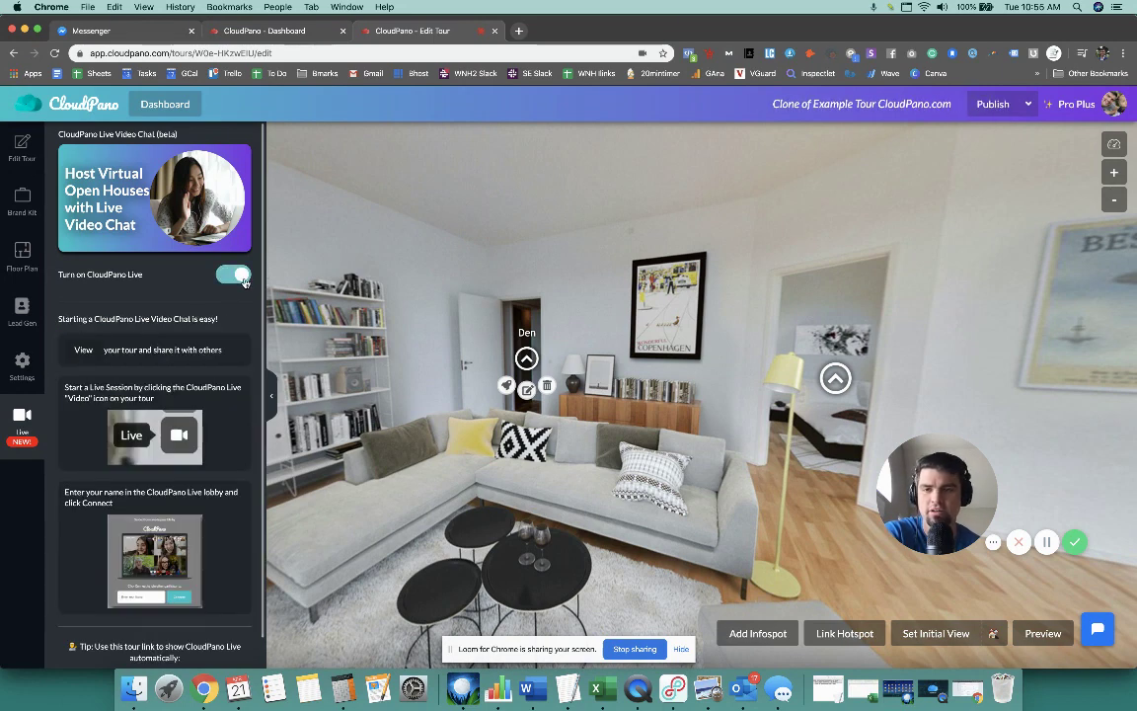
pyautogui.click(242, 278)
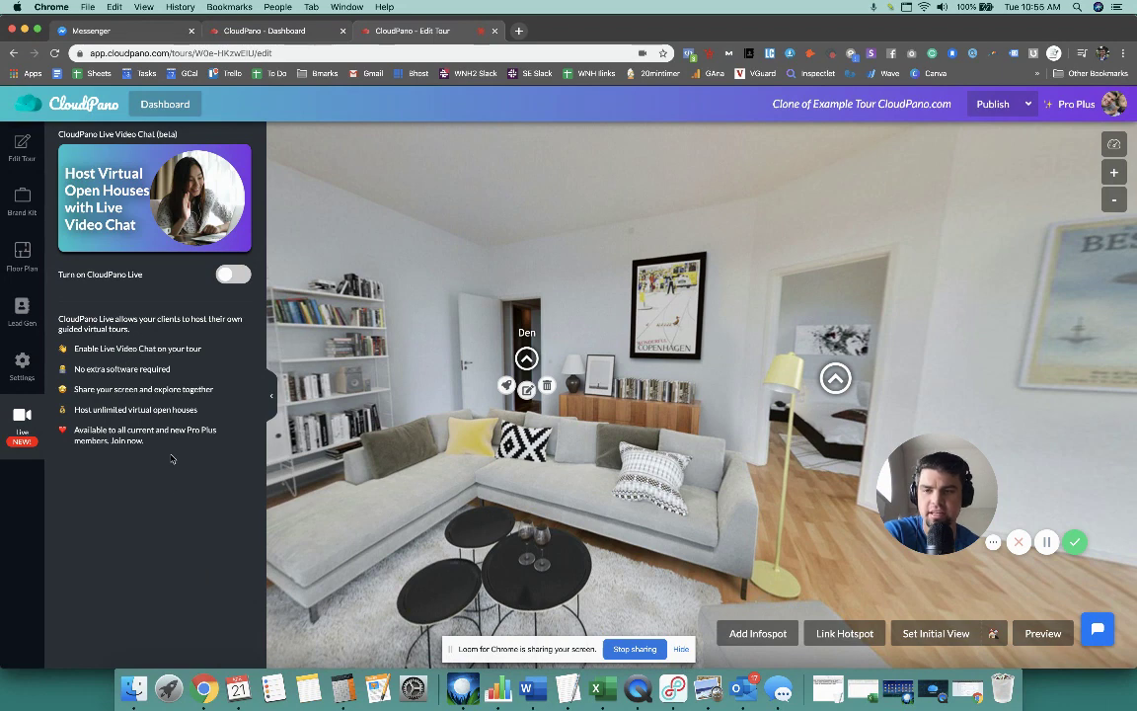
pyautogui.click(228, 279)
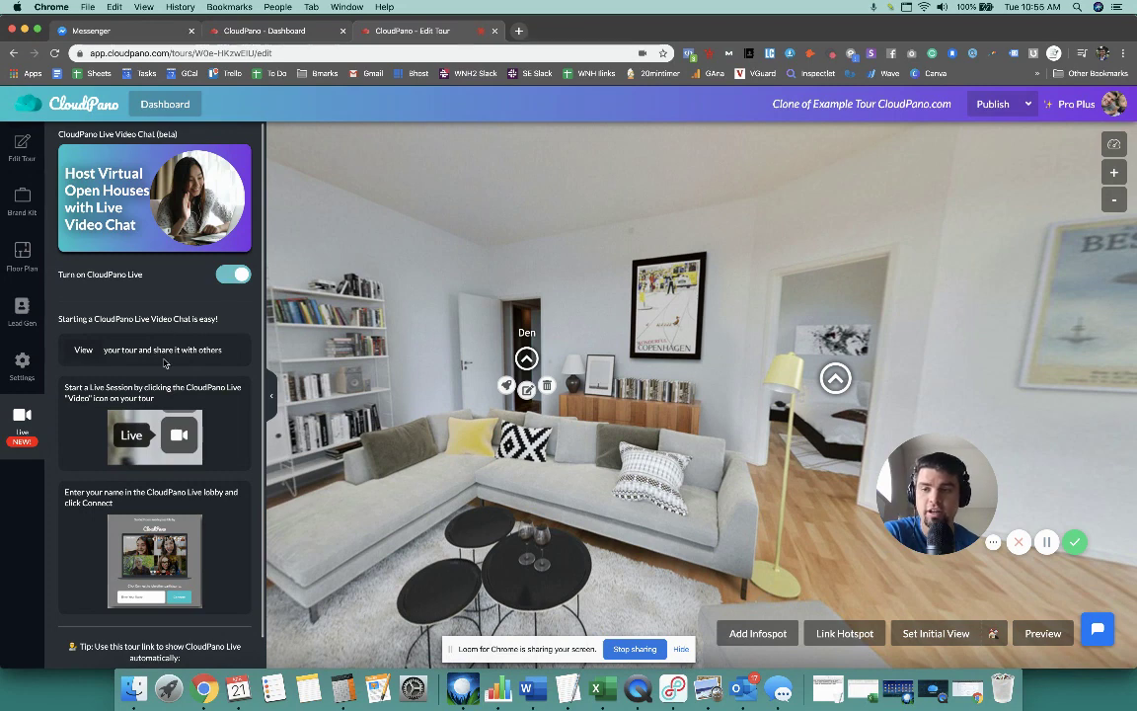
pyautogui.scroll(-1, 164, 357)
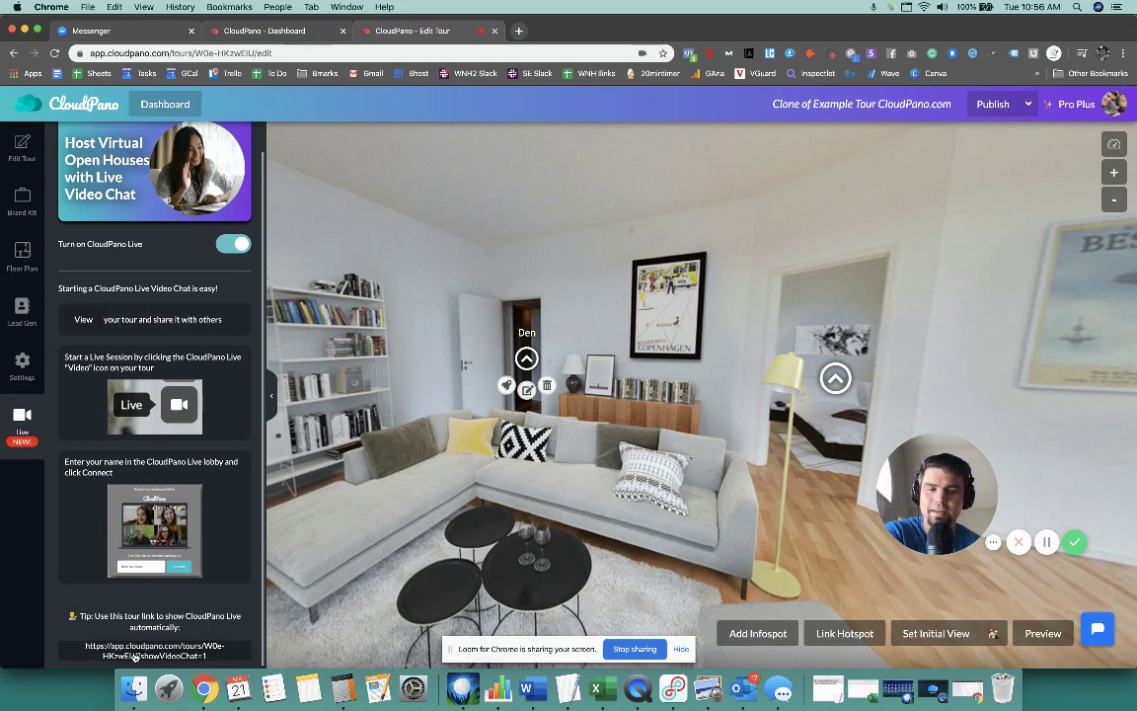
# Follow the showVideoChat=1 link in the Live panel tip and nudge the browser window left
pyautogui.click(138, 655)
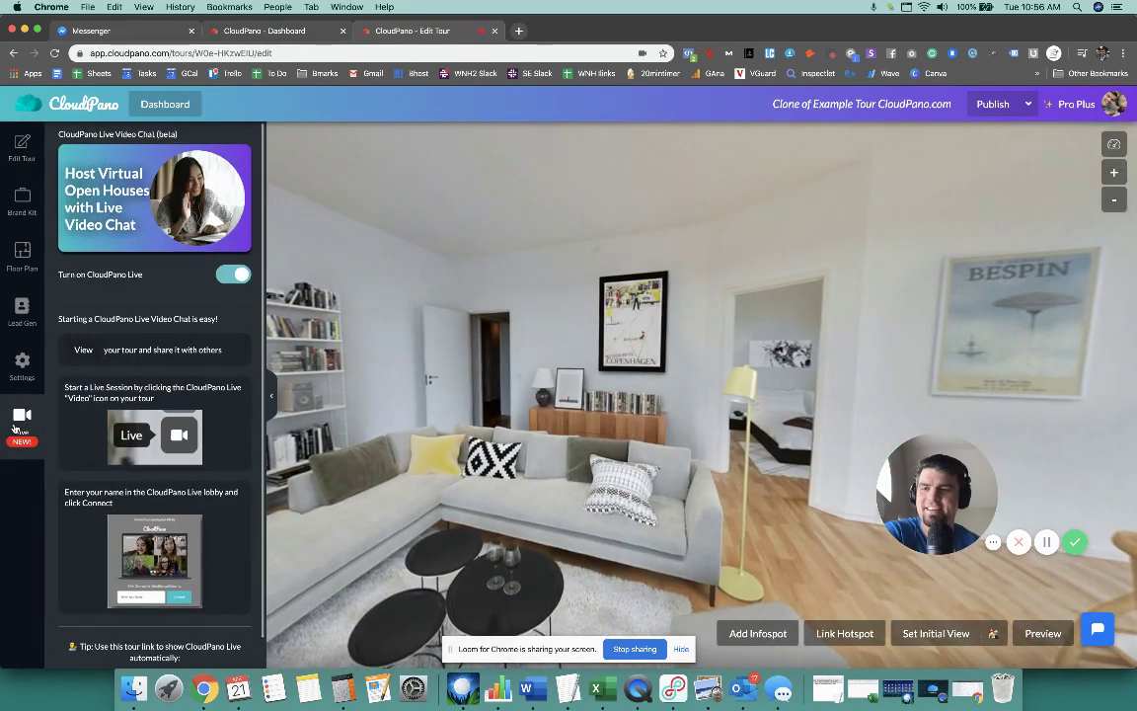
pyautogui.scroll(-1, 77, 427)
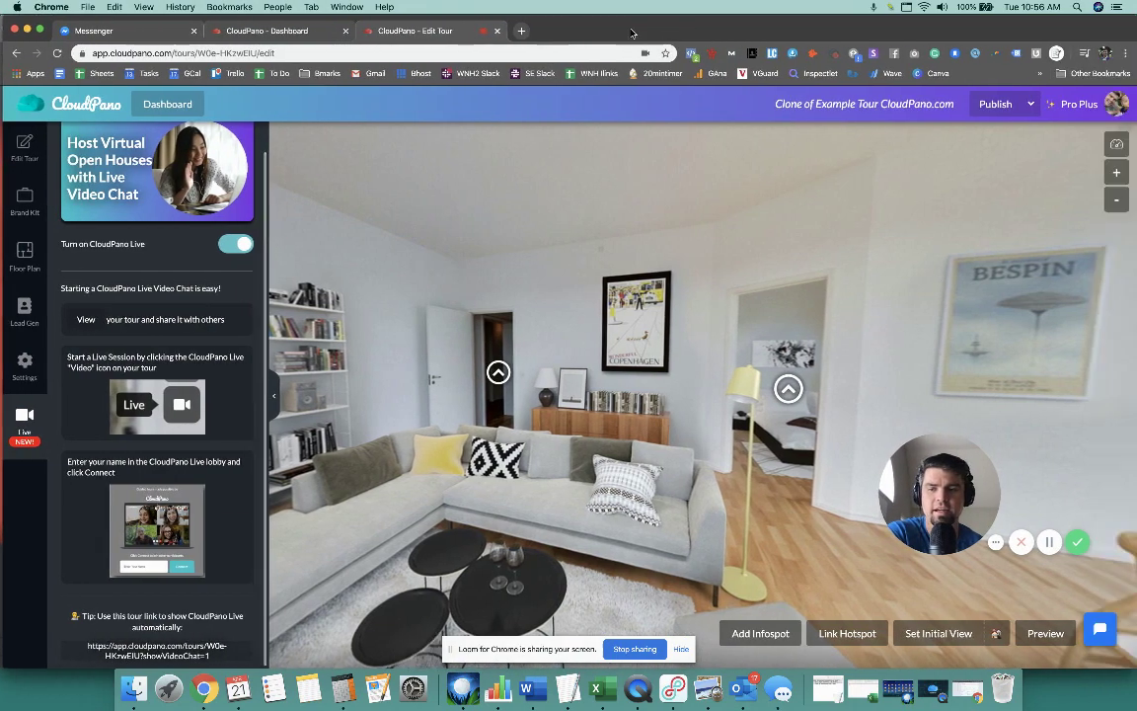
pyautogui.moveTo(637, 41); pyautogui.dragTo(608, 31)
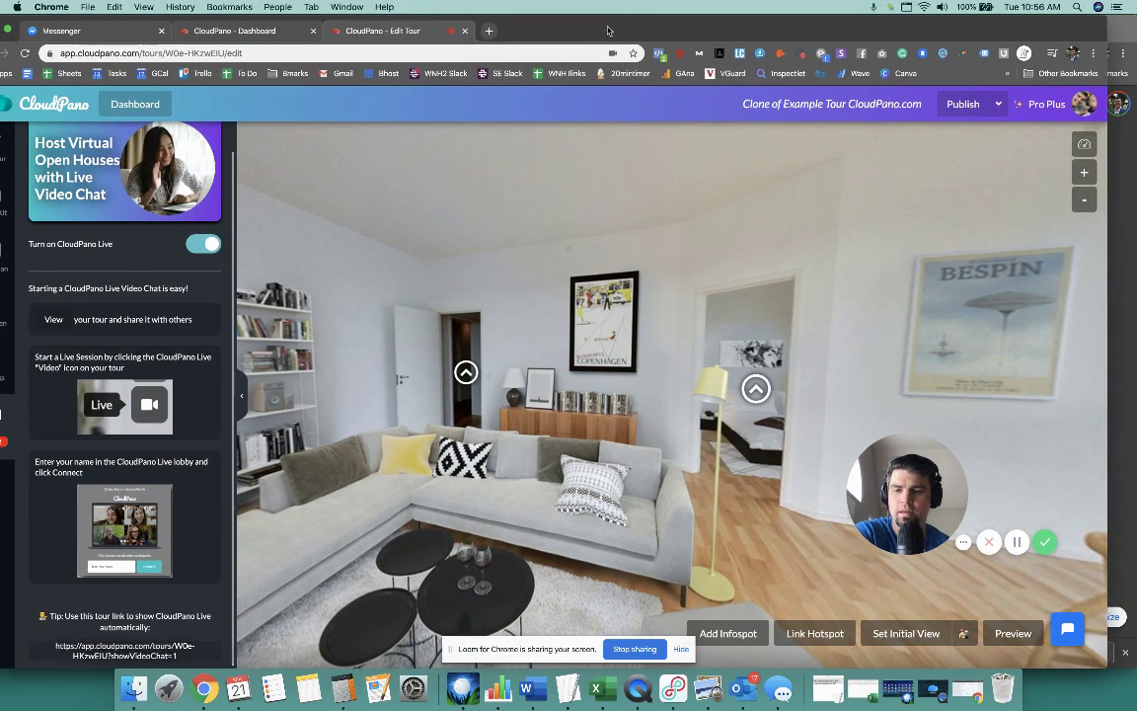
# Publish Clone of Example Tour and view its Living scene in the public 360 viewer
pyautogui.click(962, 106)
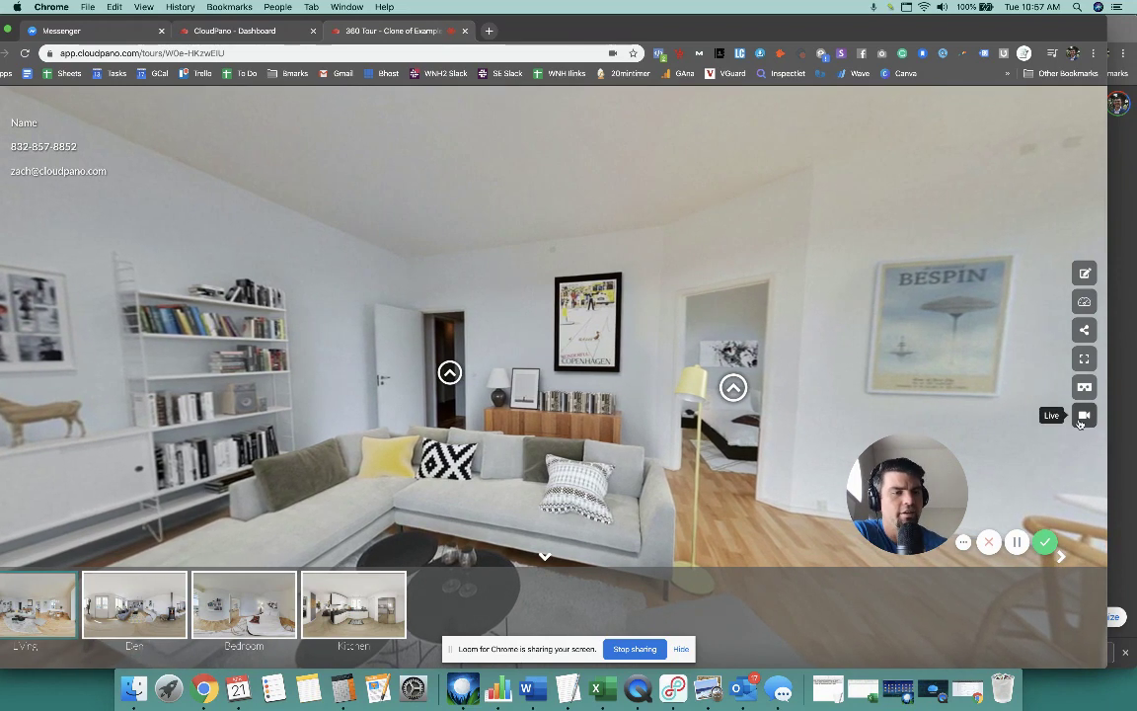
pyautogui.moveTo(903, 486); pyautogui.dragTo(94, 434)
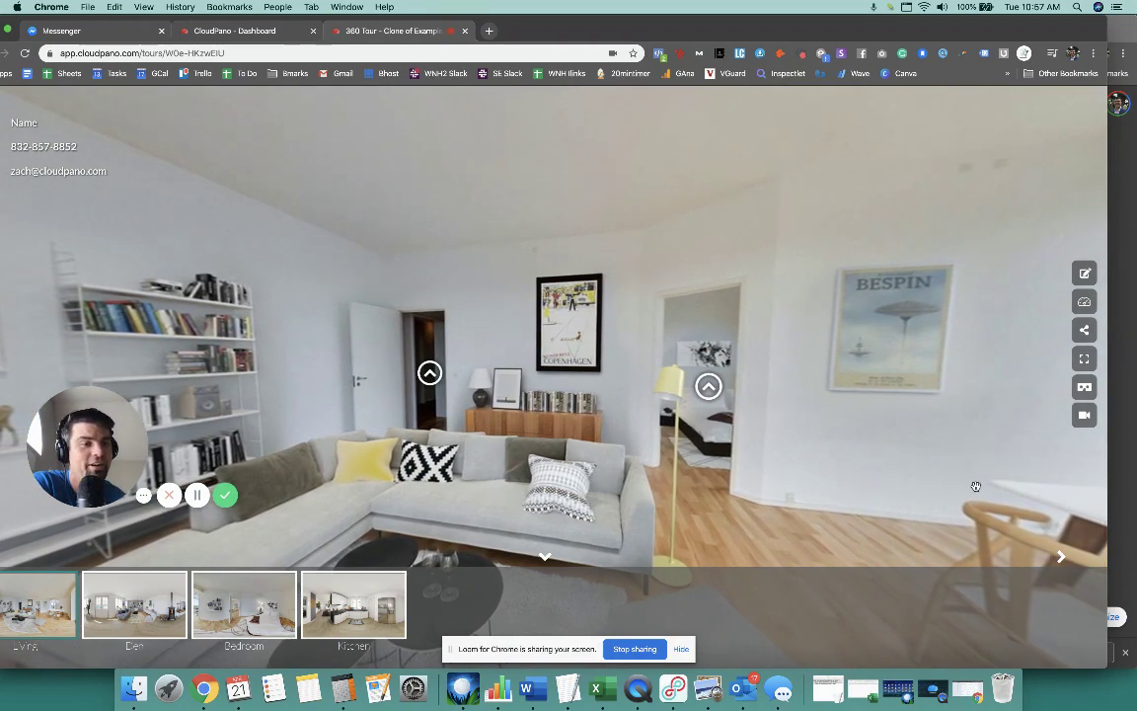
# Join the live video chat under a saved name, then log out and close the Connect panel
pyautogui.click(1083, 414)
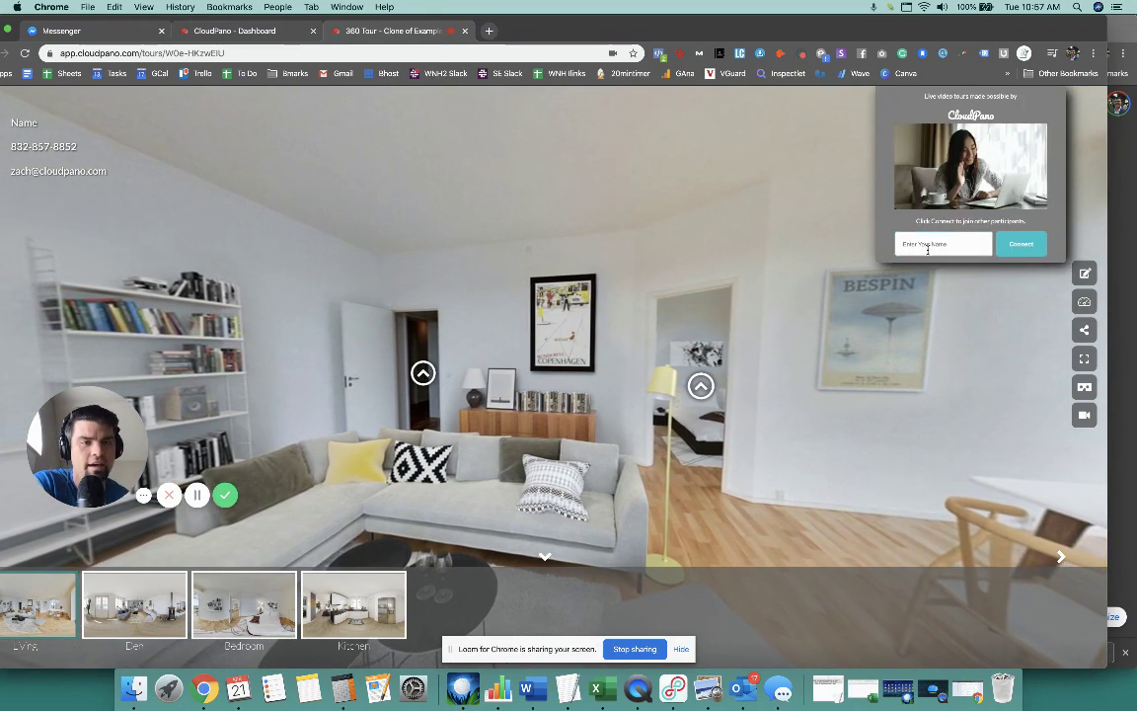
pyautogui.click(927, 250)
pyautogui.click(962, 264)
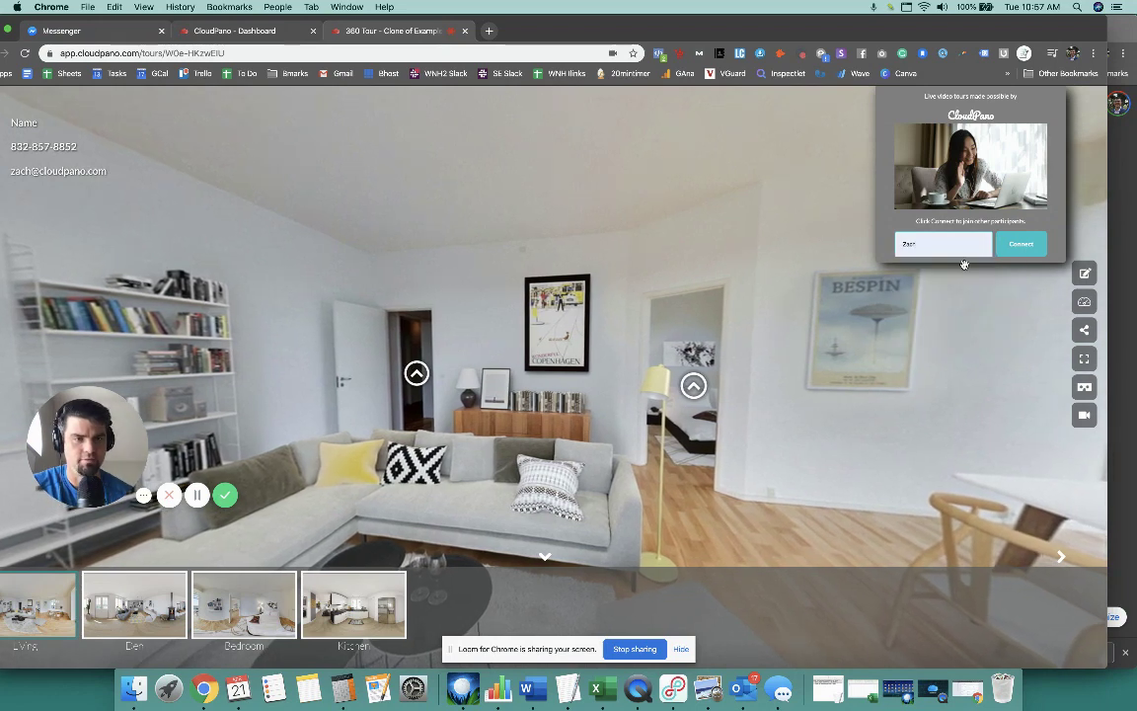
pyautogui.click(1029, 251)
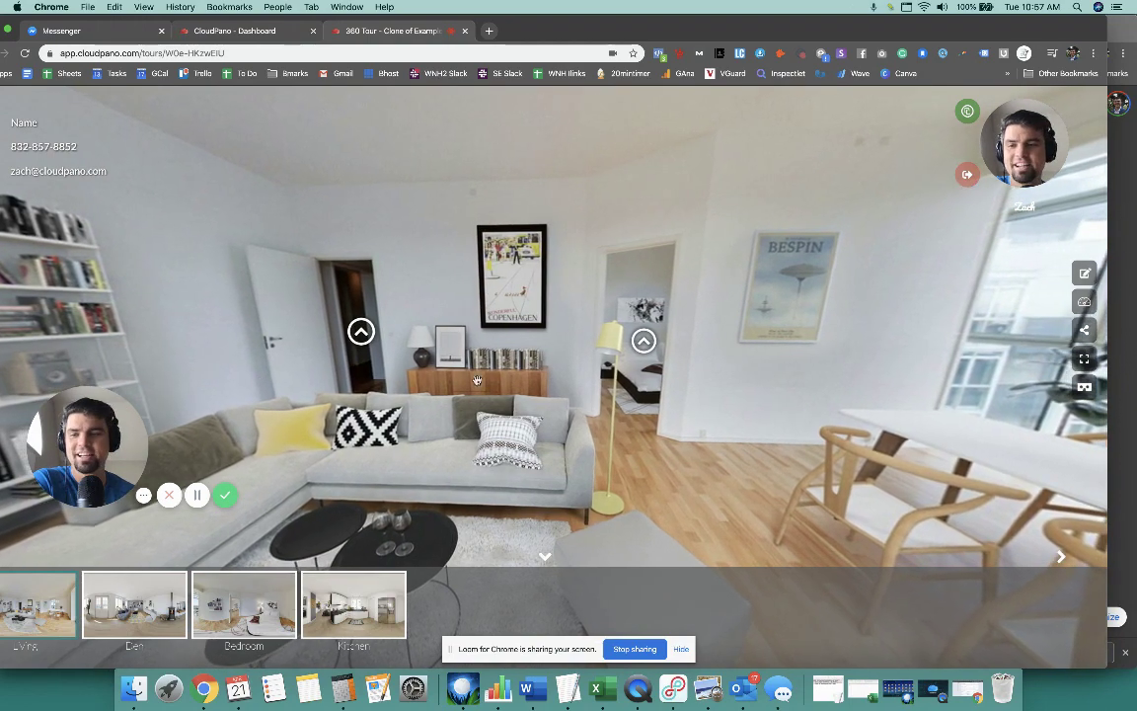
pyautogui.click(968, 187)
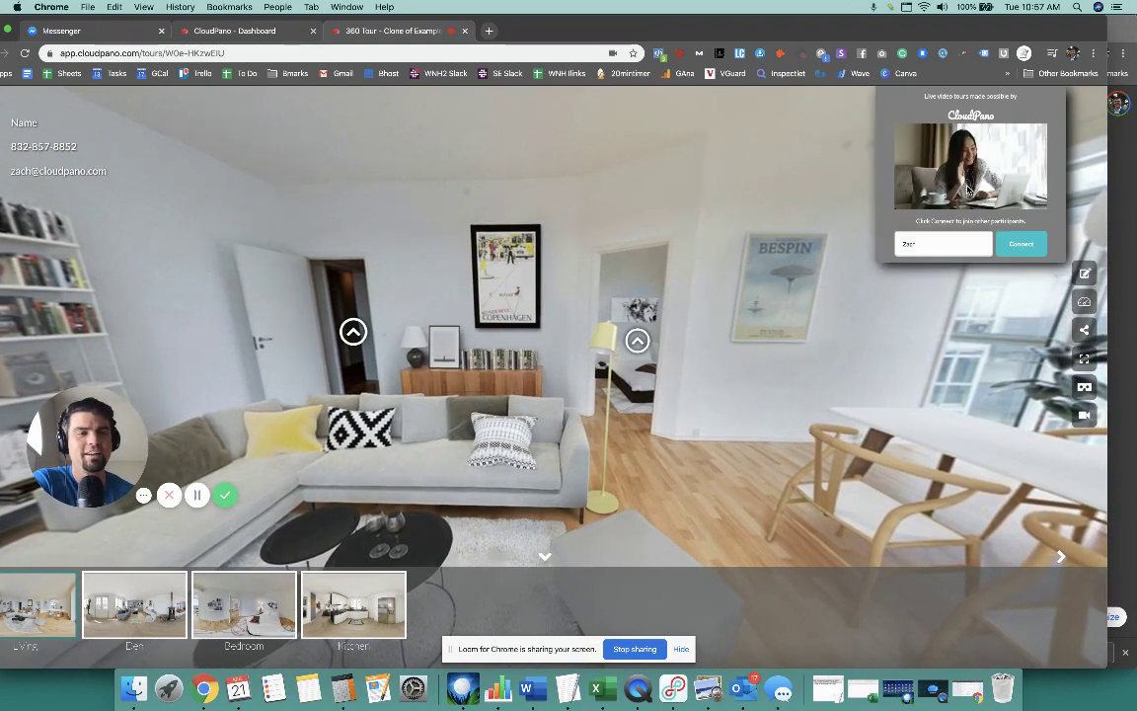
pyautogui.click(1082, 418)
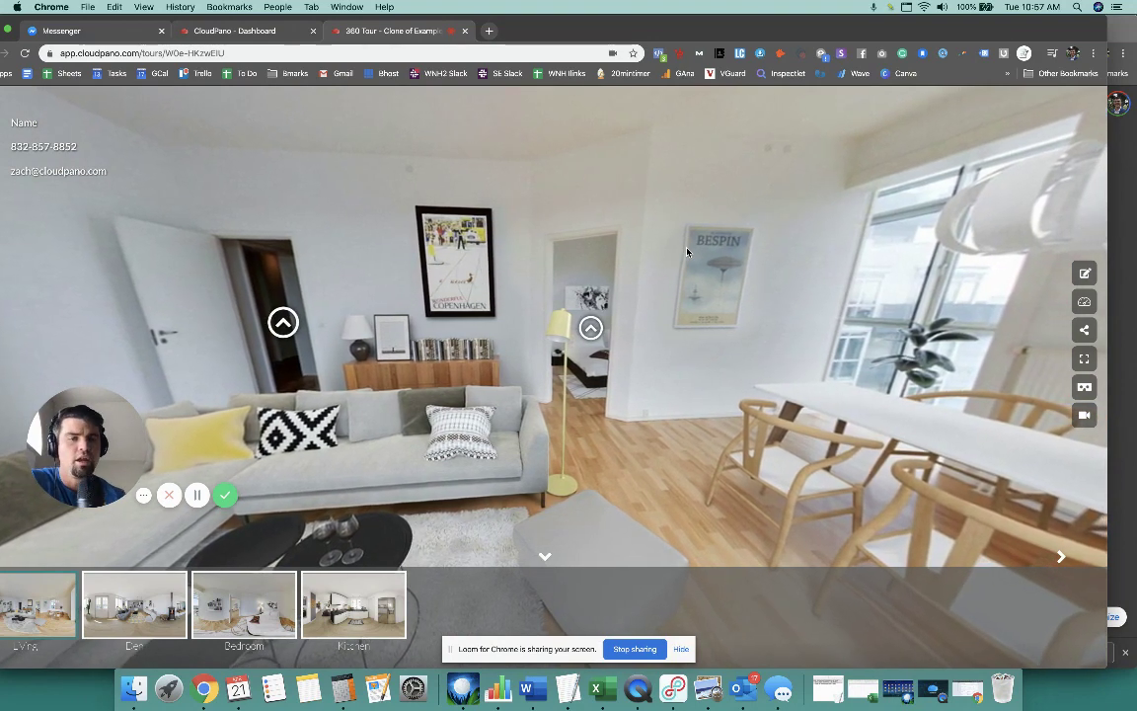
# Back in the editor's Live settings, copy the showVideoChat=1 auto-join tour link
pyautogui.click(1086, 272)
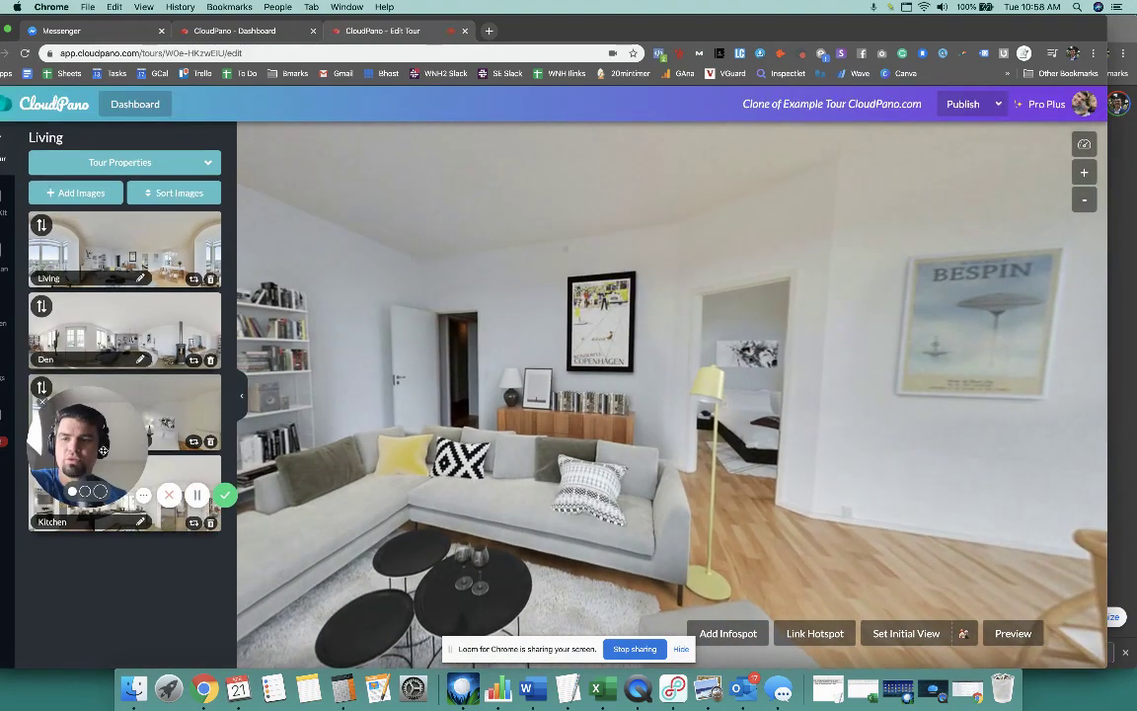
pyautogui.moveTo(74, 495); pyautogui.dragTo(1048, 538)
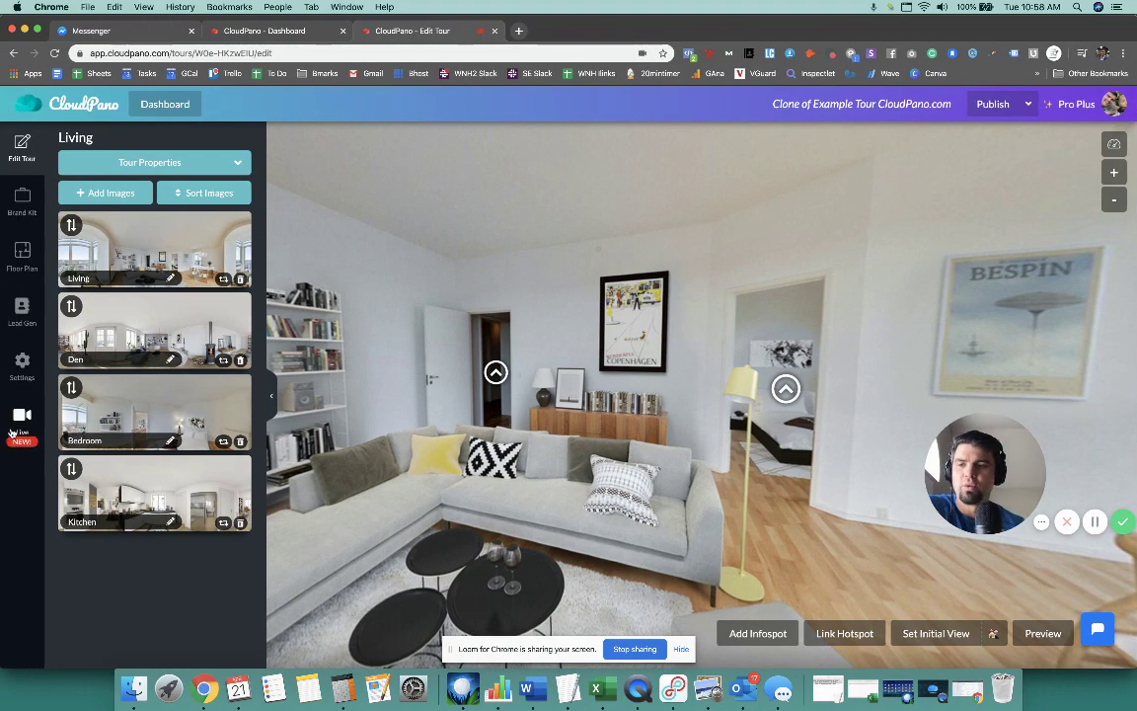
pyautogui.click(12, 430)
pyautogui.scroll(-2, 168, 464)
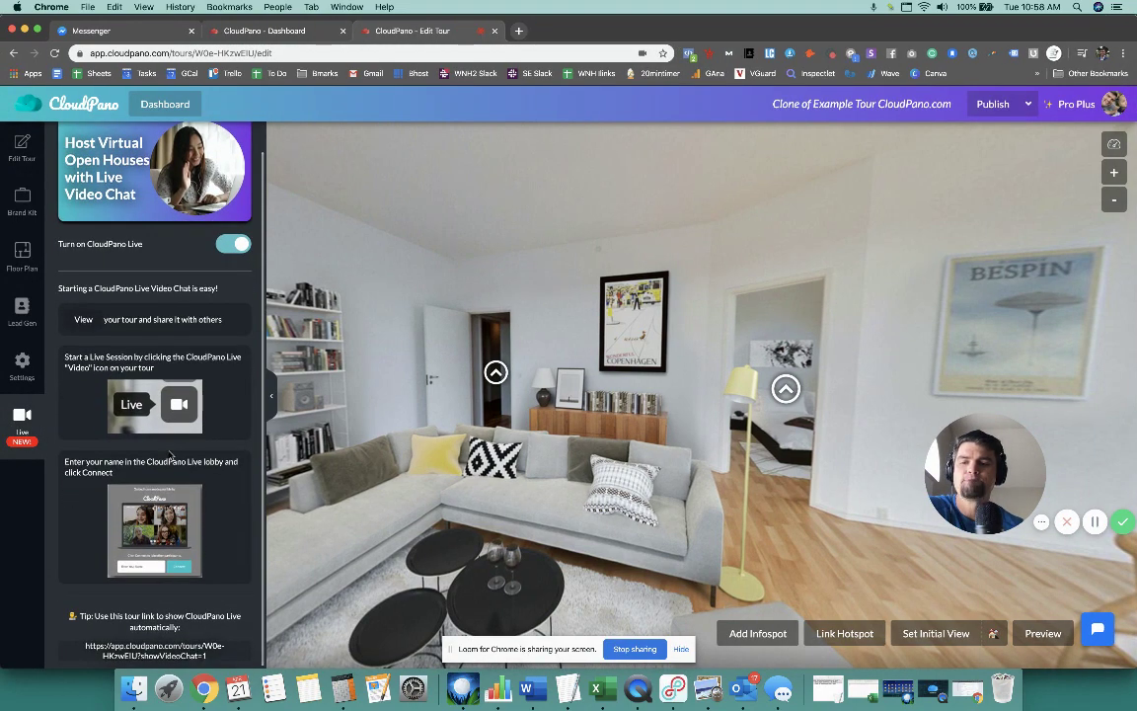
pyautogui.rightClick(184, 656)
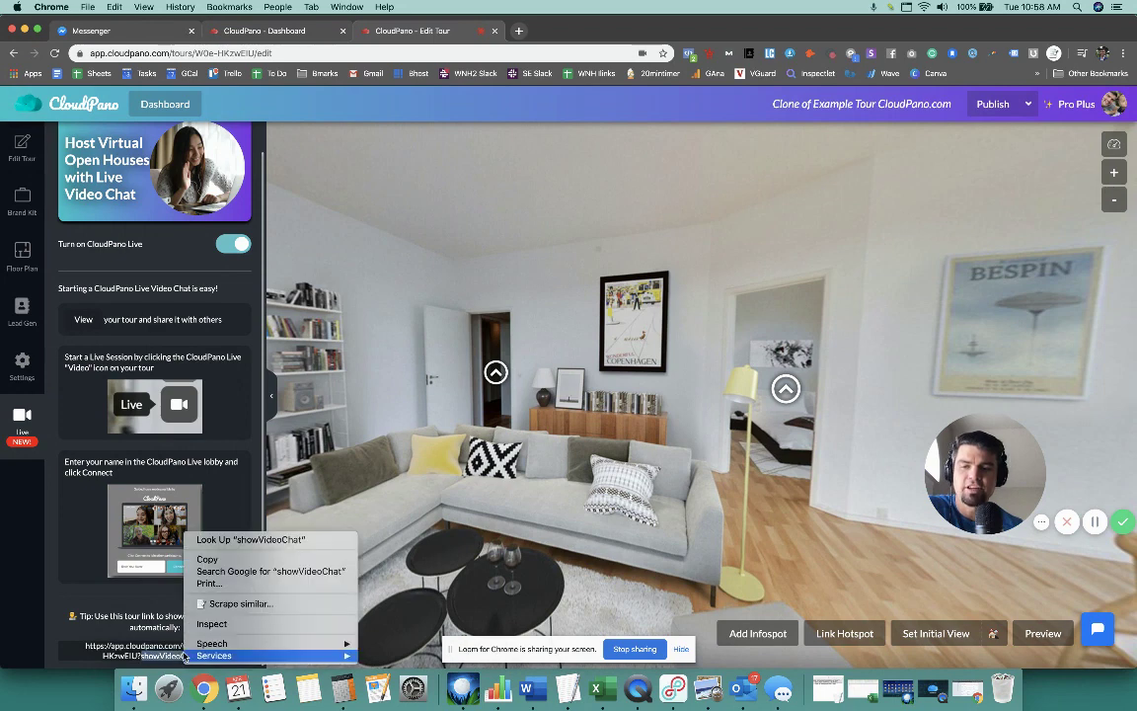
pyautogui.click(233, 559)
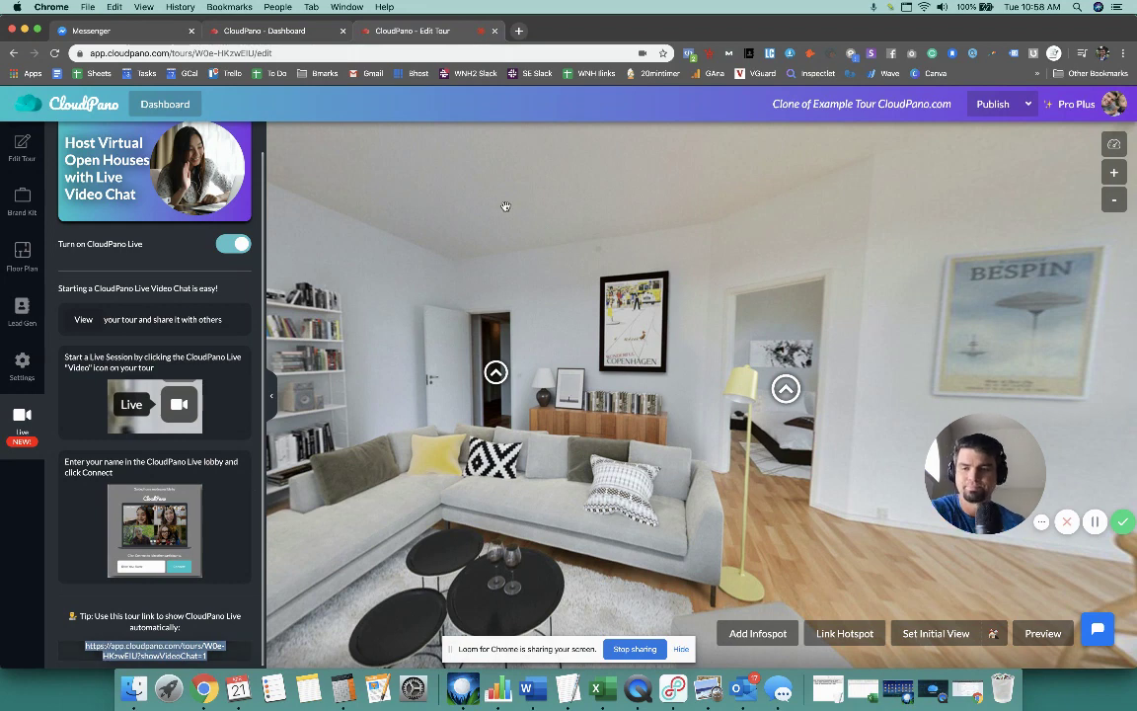
# Load the copied link in a new tab, autofill the saved name and connect to the live chat
pyautogui.click(517, 32)
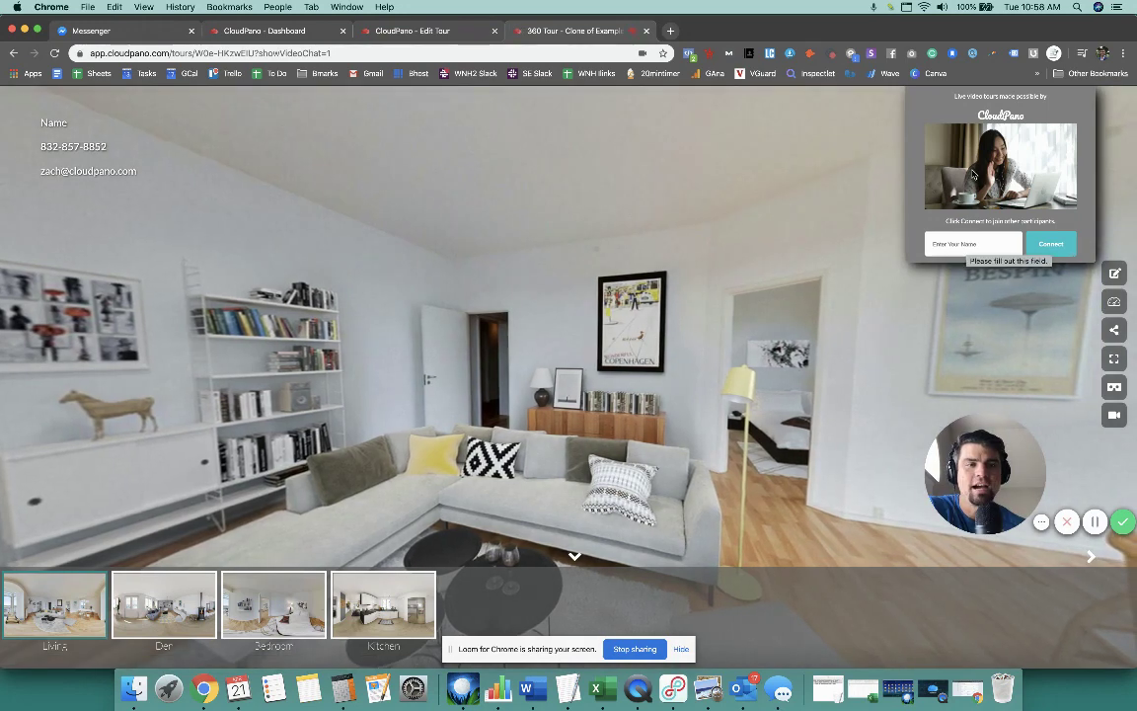
pyautogui.click(949, 243)
pyautogui.click(959, 270)
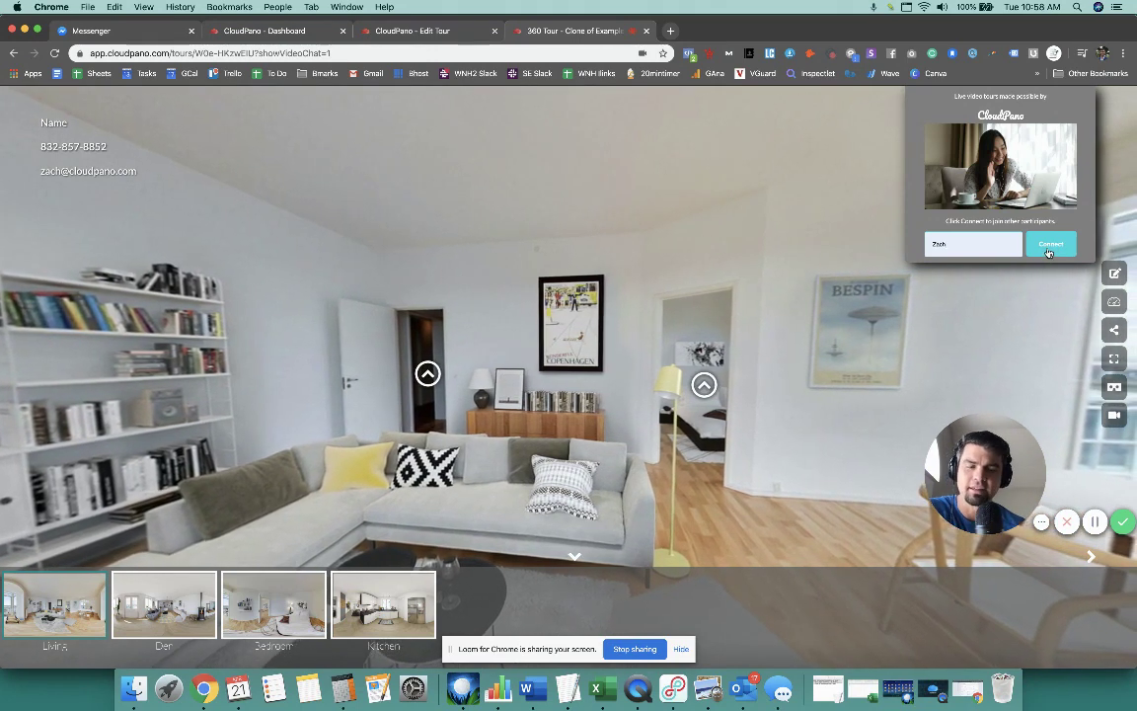
pyautogui.click(1048, 253)
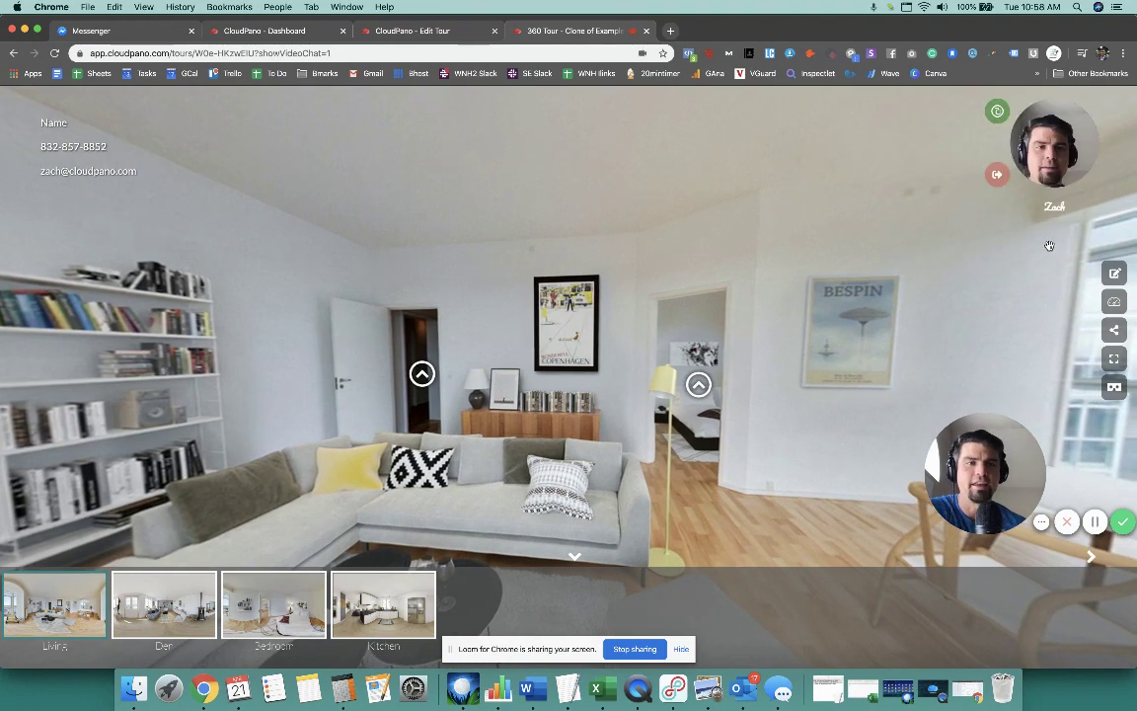
# Log out of the live chat session and close the Connect panel via the Live video icon
pyautogui.click(996, 176)
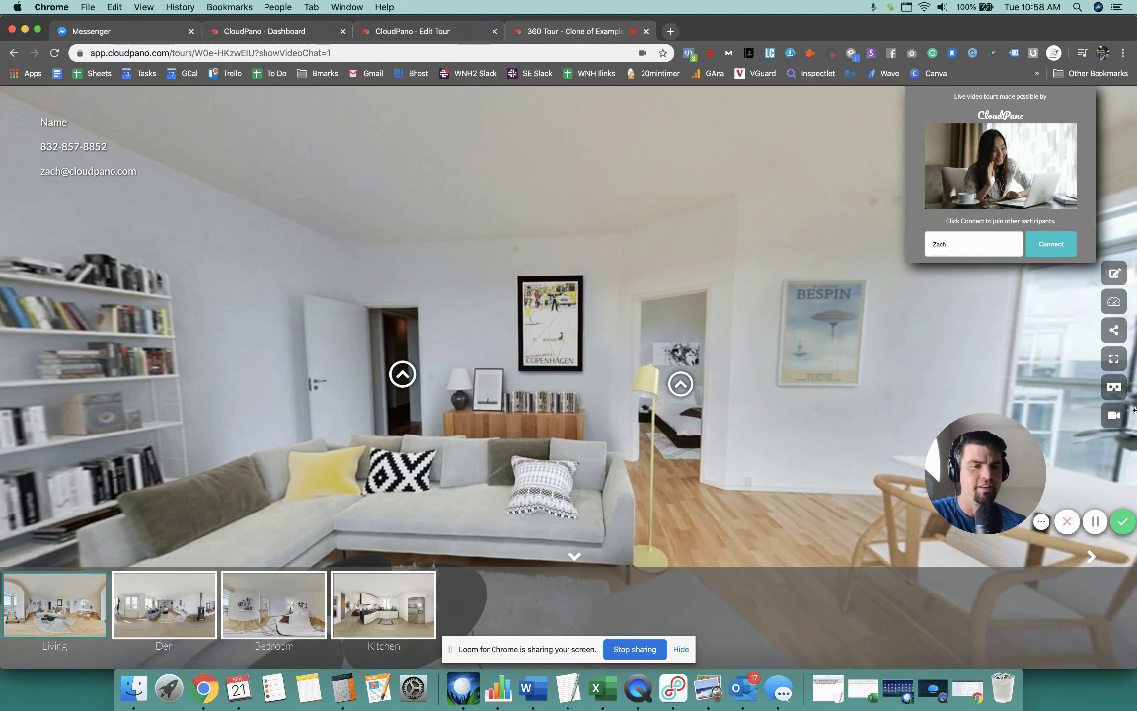
pyautogui.click(1126, 418)
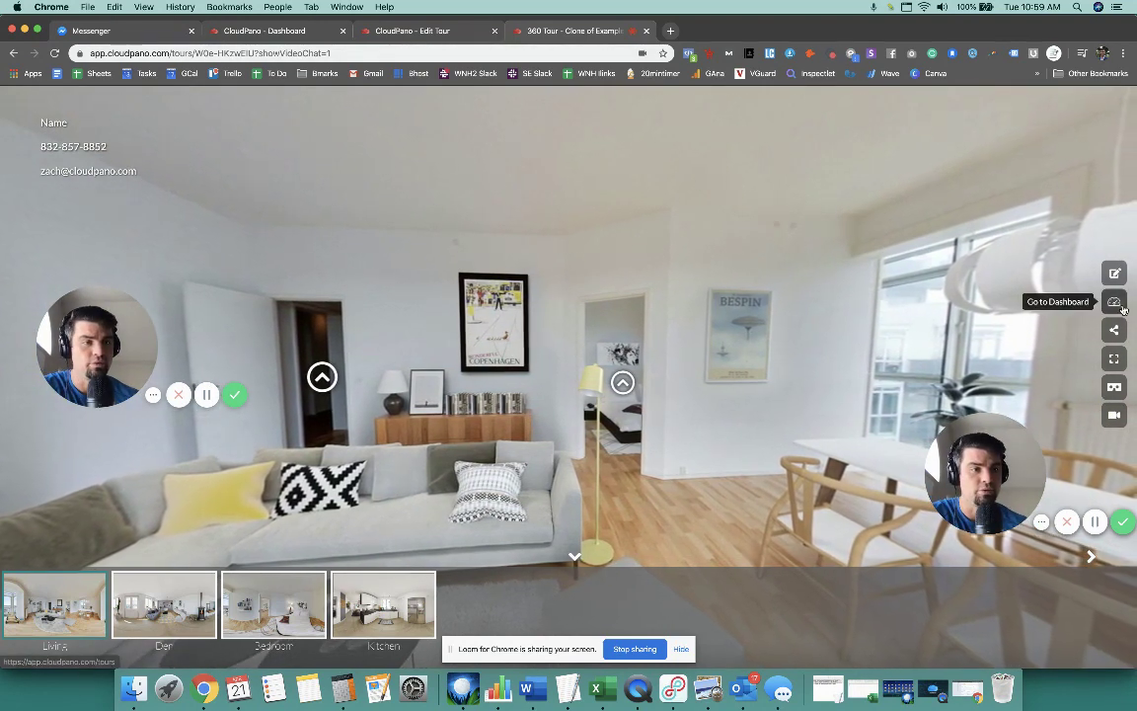
# Strip '?showVideoChat=1' from the tour URL and reload the plain link
pyautogui.doubleClick(94, 53)
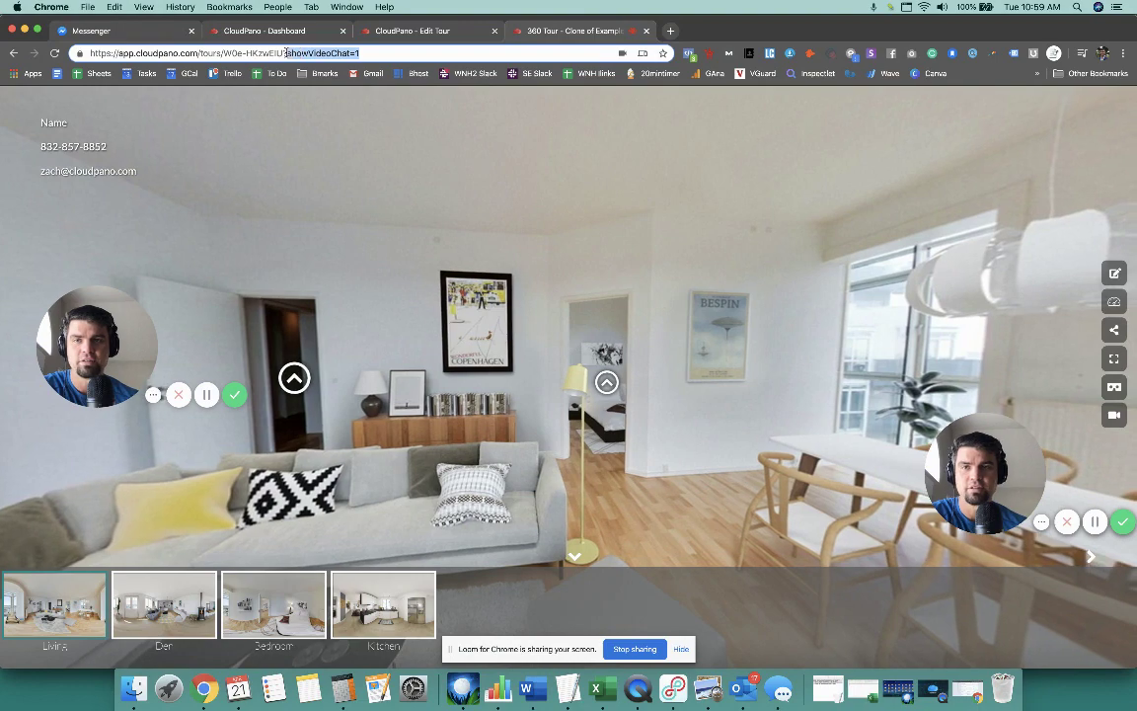
pyautogui.press('BackSpace')
pyautogui.press('Return')
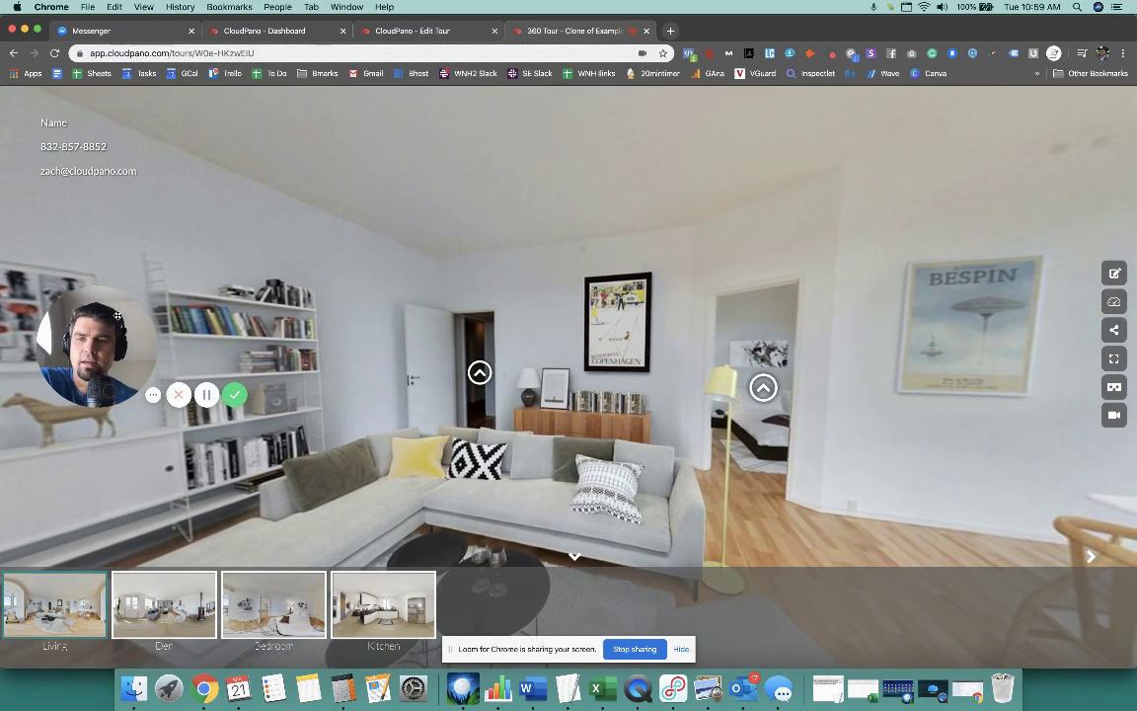
# Look around the living room panorama in the published tour
pyautogui.moveTo(117, 316); pyautogui.dragTo(111, 265)
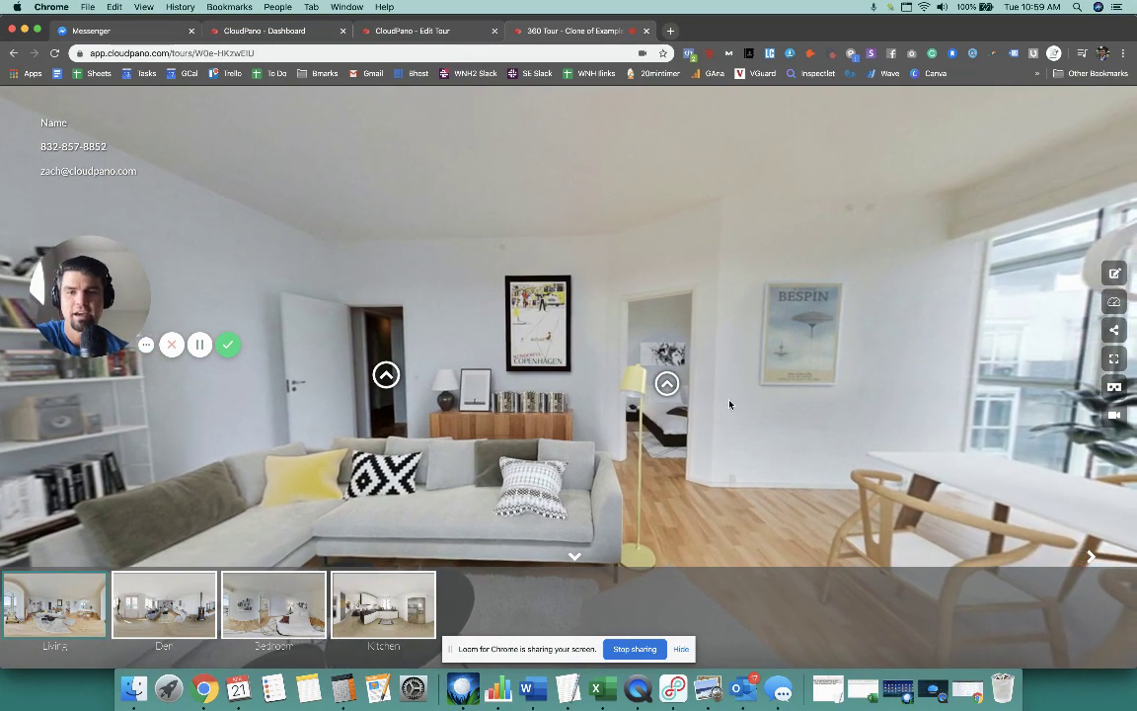
pyautogui.moveTo(728, 400); pyautogui.dragTo(720, 362)
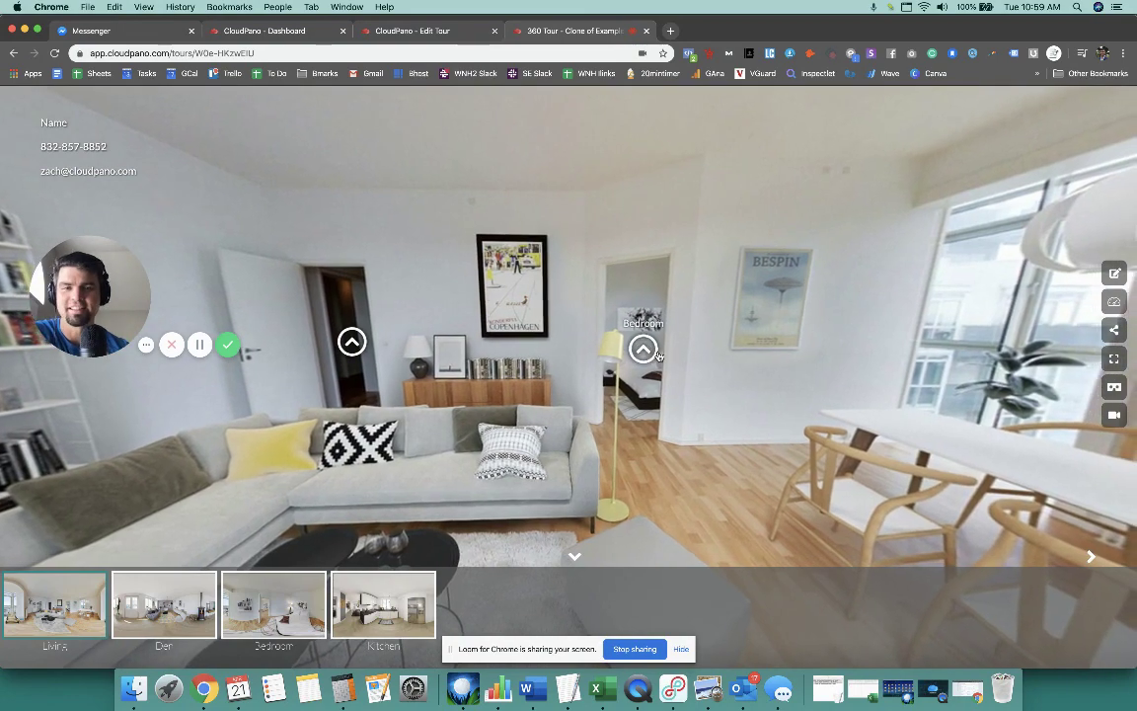
# Enter the Bedroom scene and turn the view toward the window, then back to the bookshelf
pyautogui.click(651, 352)
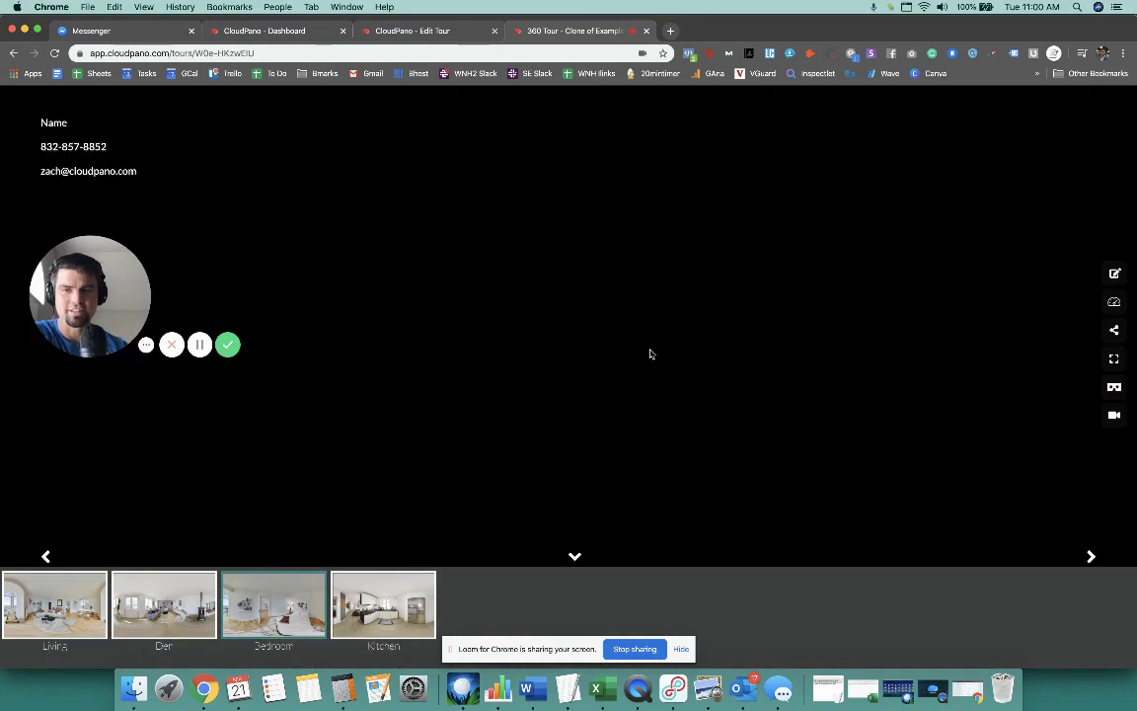
pyautogui.moveTo(651, 352)
pyautogui.mouseDown()
pyautogui.moveTo(771, 388)
pyautogui.moveTo(938, 398)
pyautogui.mouseUp()
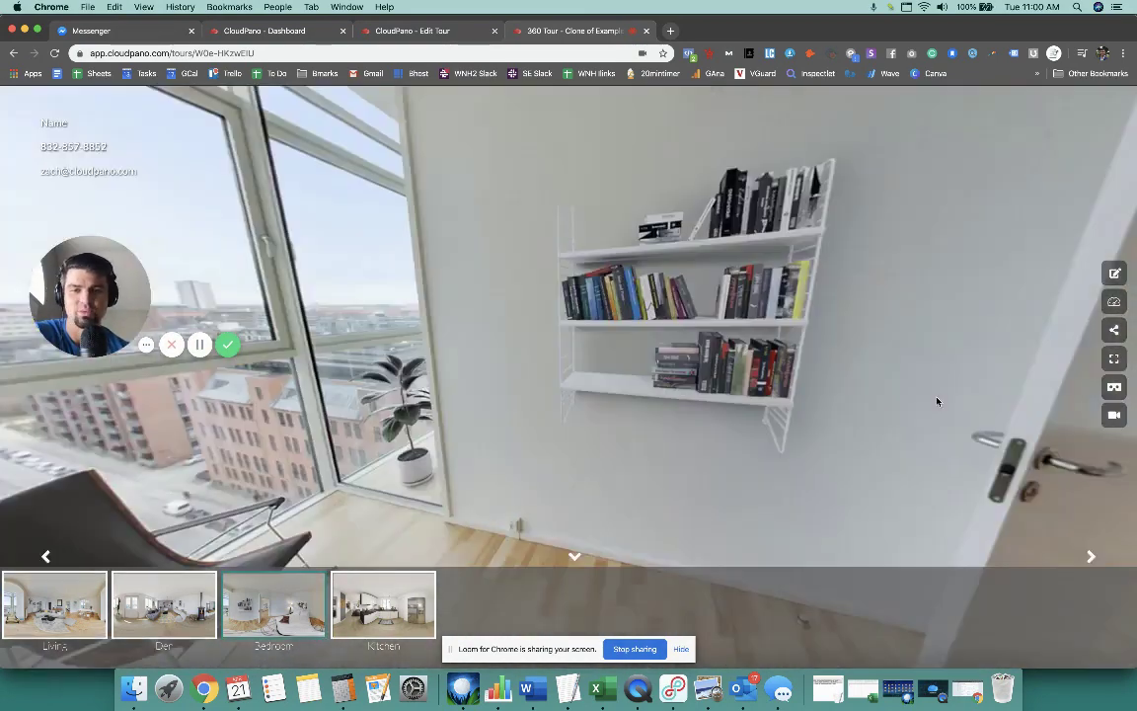
pyautogui.moveTo(739, 424); pyautogui.dragTo(631, 375)
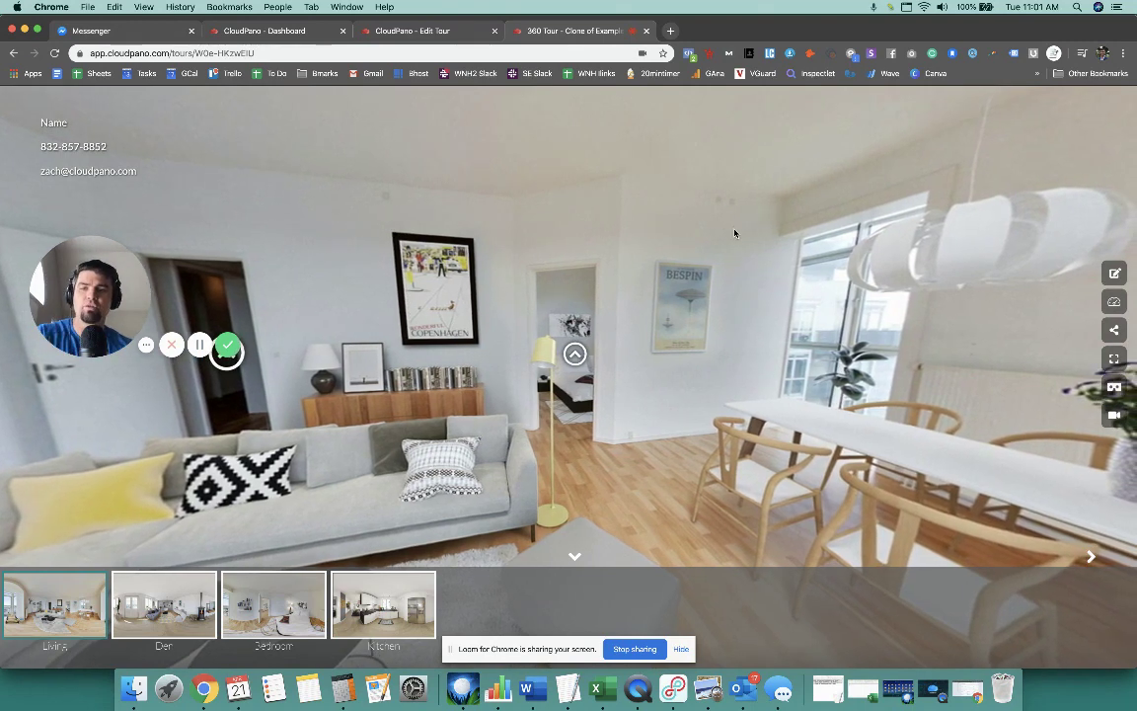
pyautogui.moveTo(143, 285); pyautogui.dragTo(139, 441)
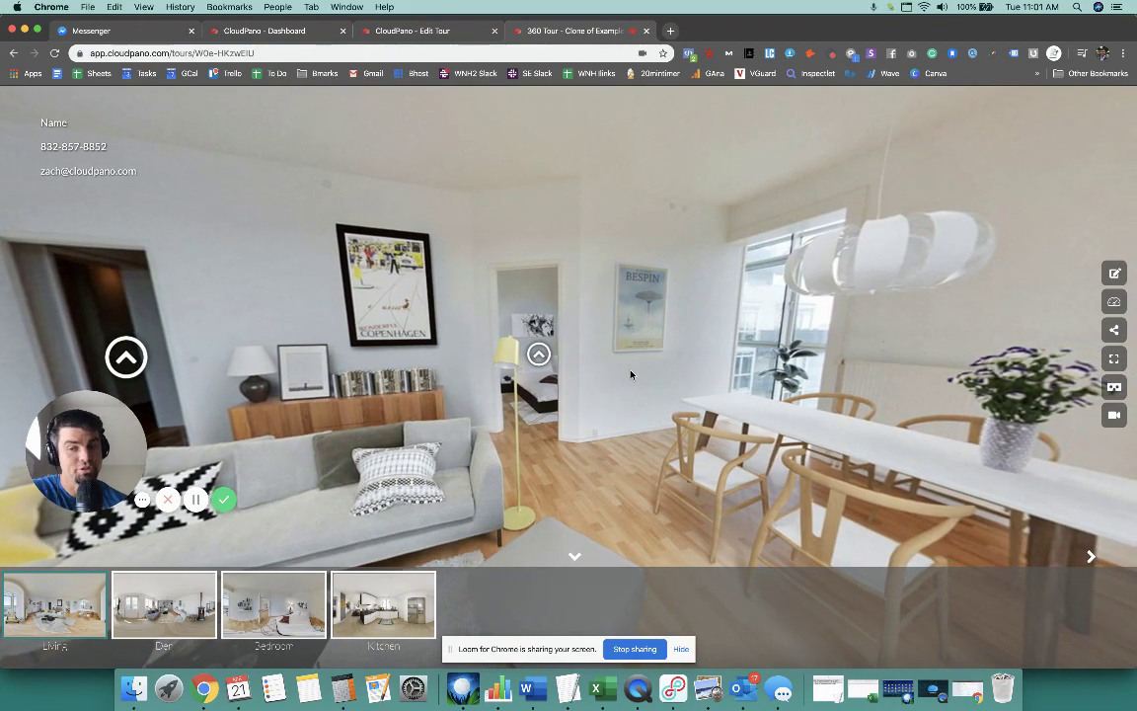
pyautogui.moveTo(640, 396); pyautogui.dragTo(737, 394)
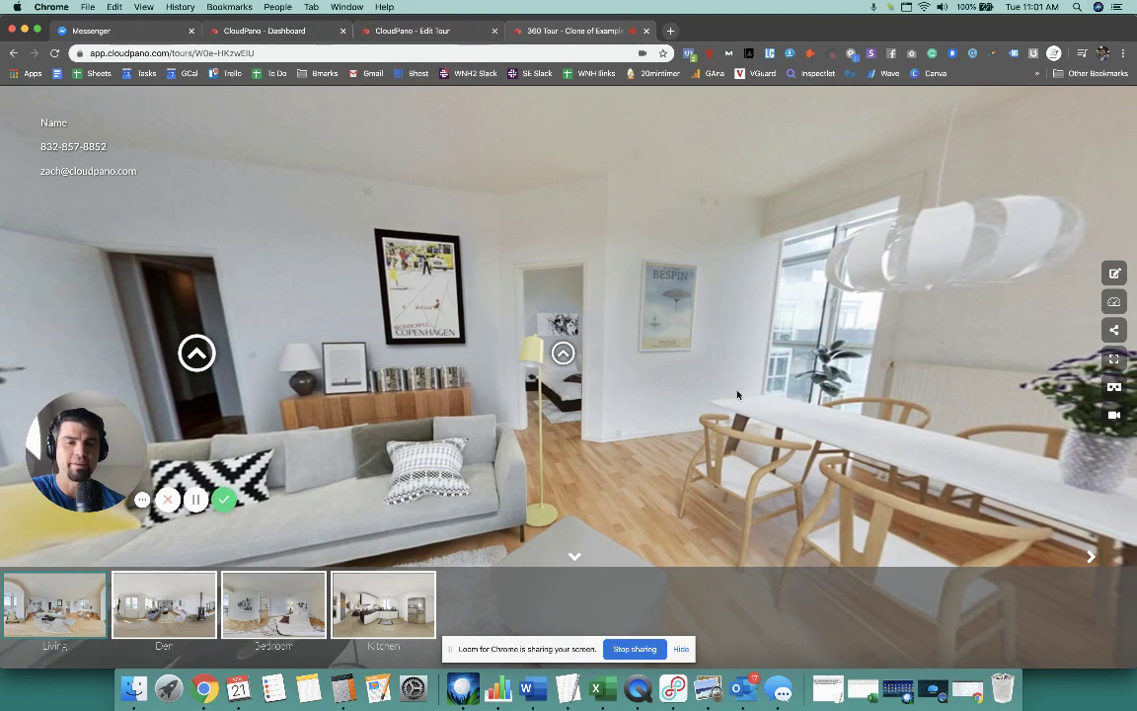
pyautogui.moveTo(522, 276); pyautogui.dragTo(689, 269)
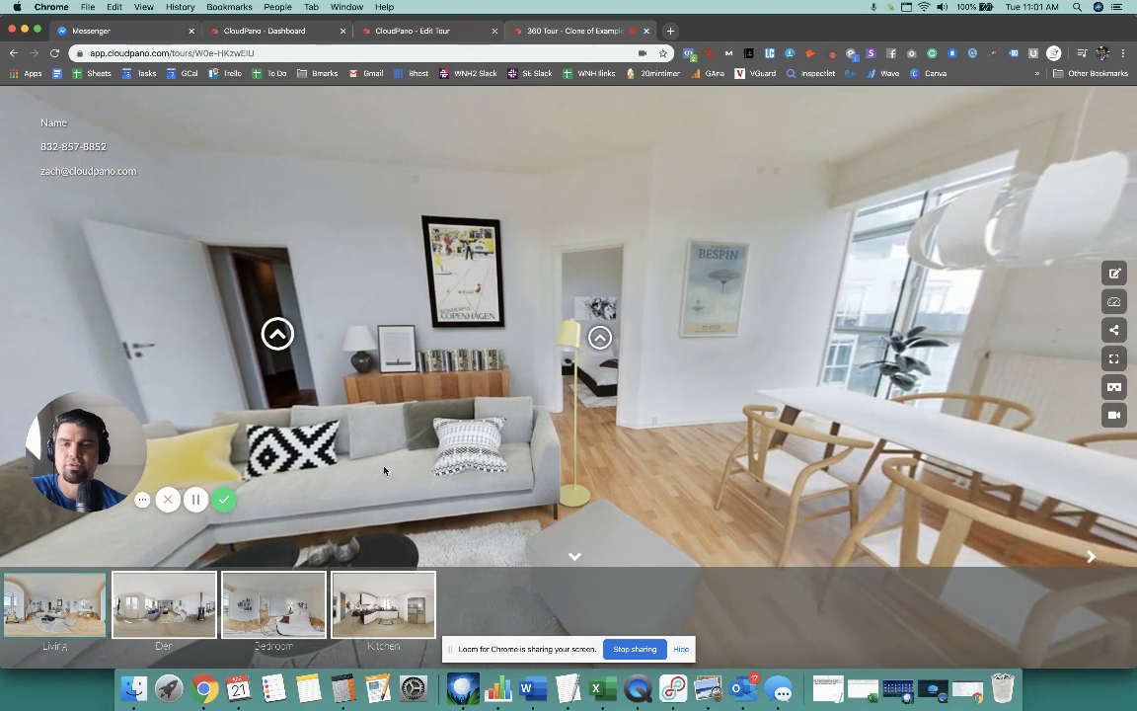
pyautogui.moveTo(384, 469); pyautogui.dragTo(463, 415)
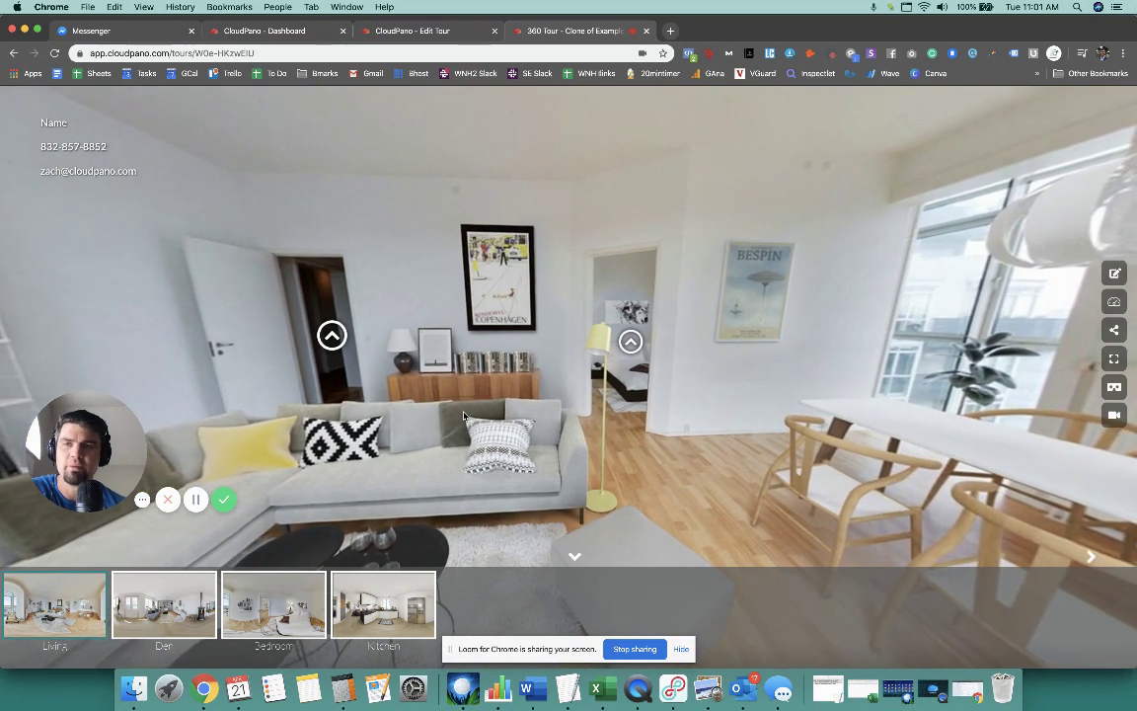